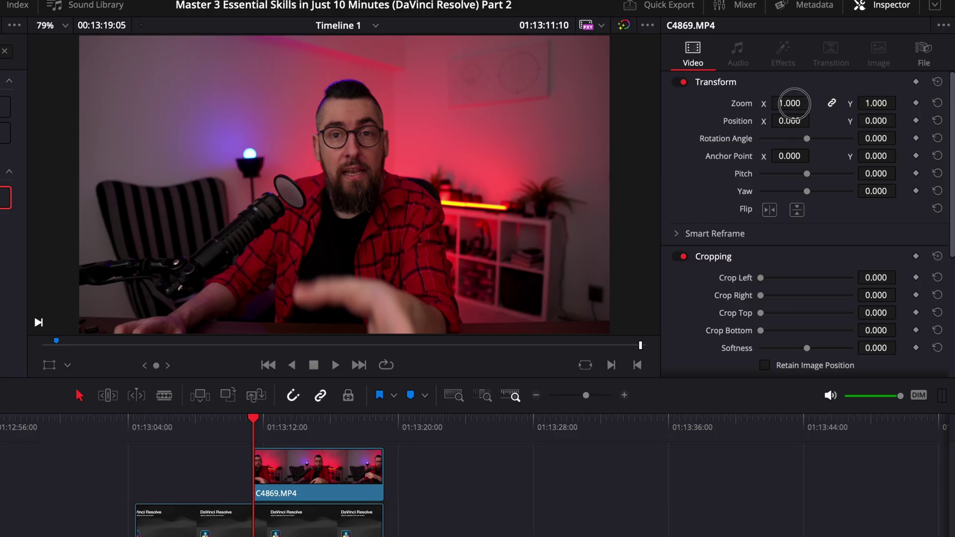
- Shrink the webcam clip to 0.560 zoom, crop its sides, top and bottom, and round its corners
drag(794, 103, 798, 106)
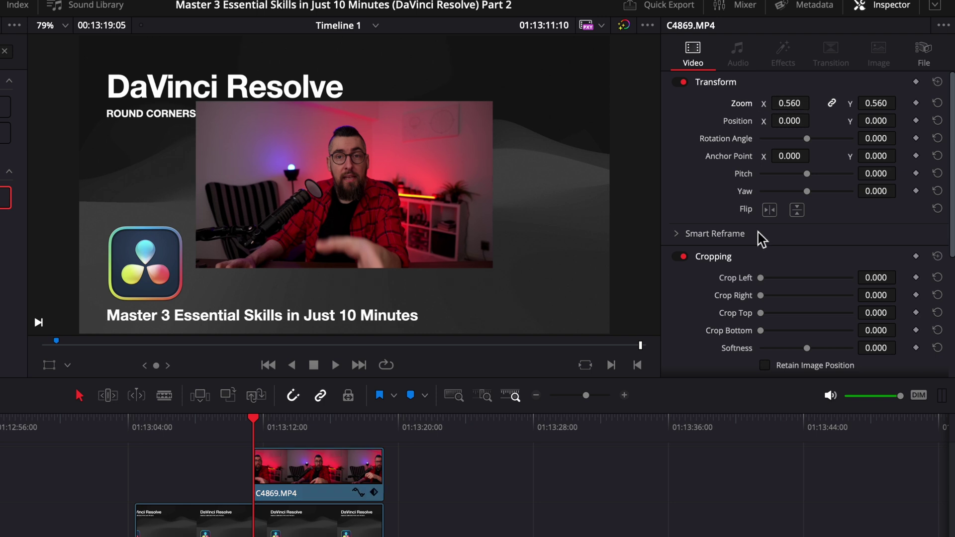
drag(762, 278, 768, 281)
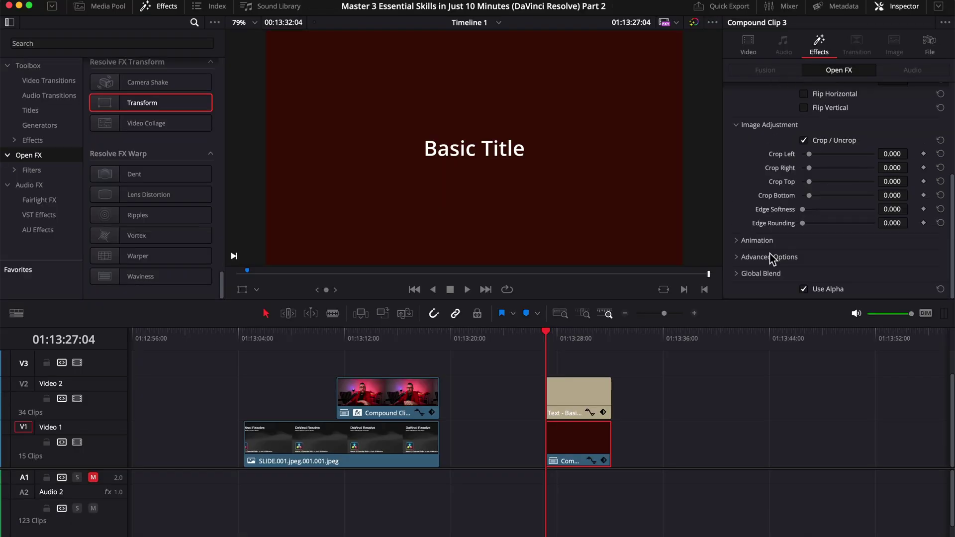
drag(809, 182, 834, 191)
drag(809, 153, 830, 154)
drag(809, 167, 831, 167)
drag(807, 223, 818, 222)
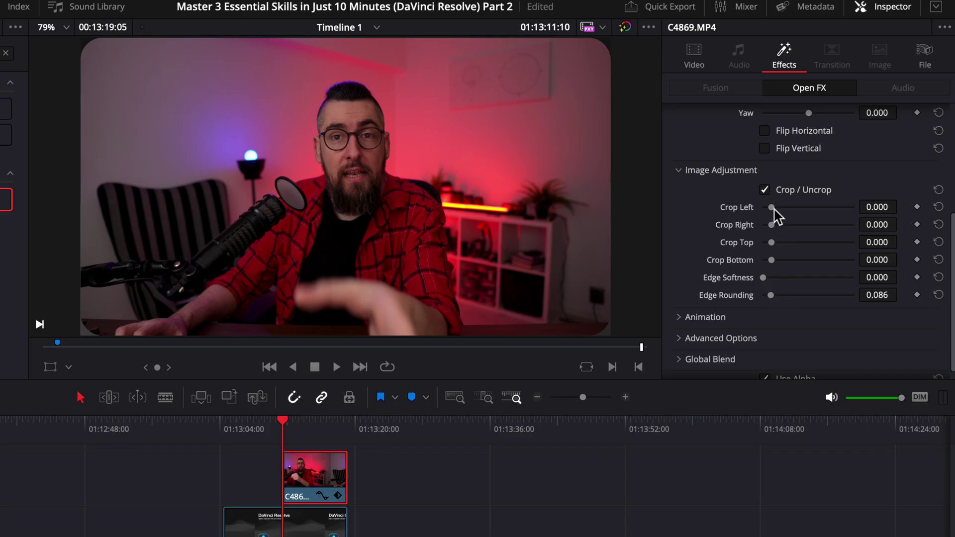
drag(771, 208, 782, 260)
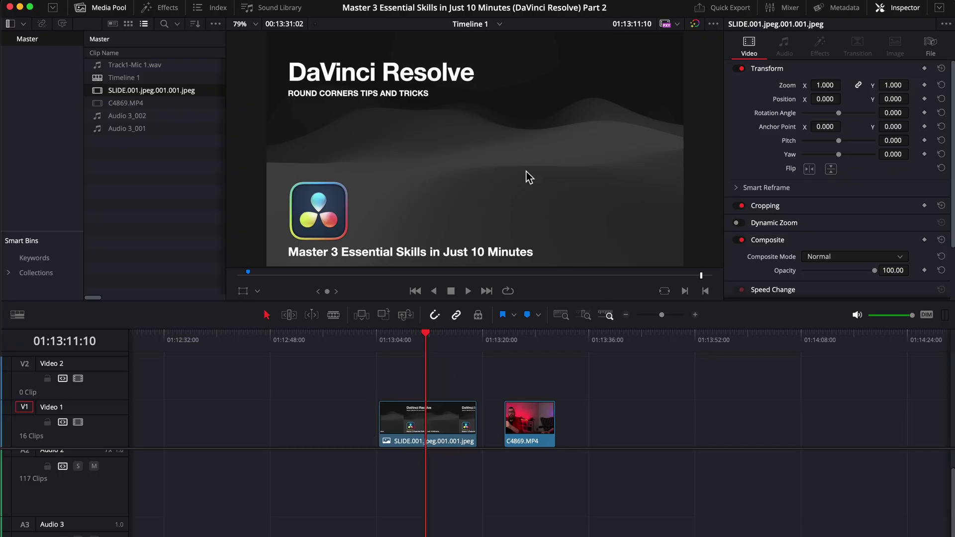
- Move C4869.MP4 from V1 onto V2 above the SLIDE clip, playhead at its start
click(507, 340)
click(541, 422)
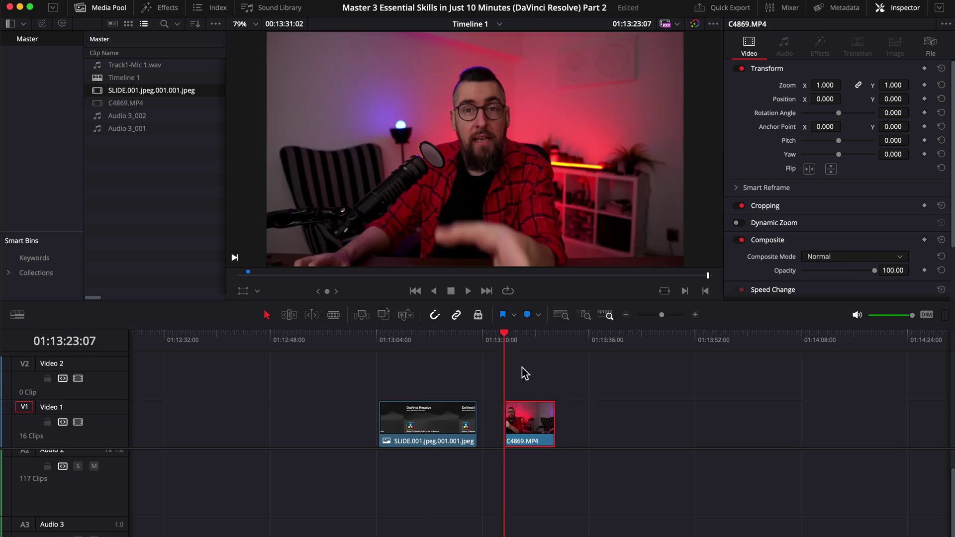
drag(541, 419, 461, 376)
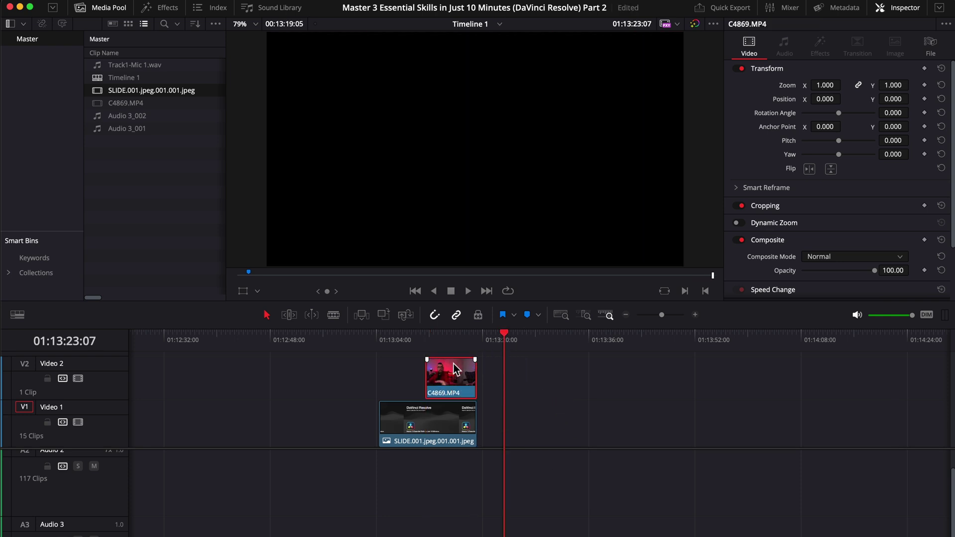
click(429, 340)
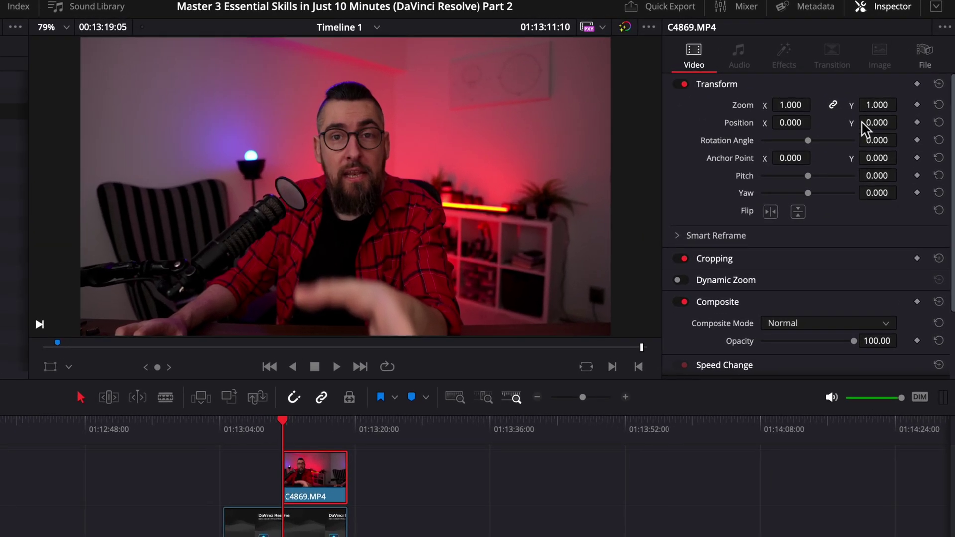
scroll(947, 182, down, 3)
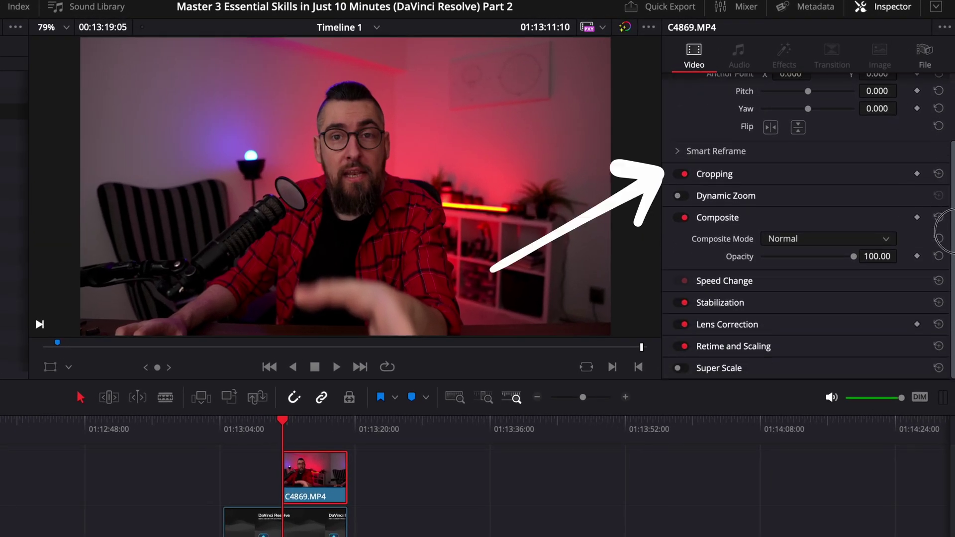
scroll(946, 95, up, 3)
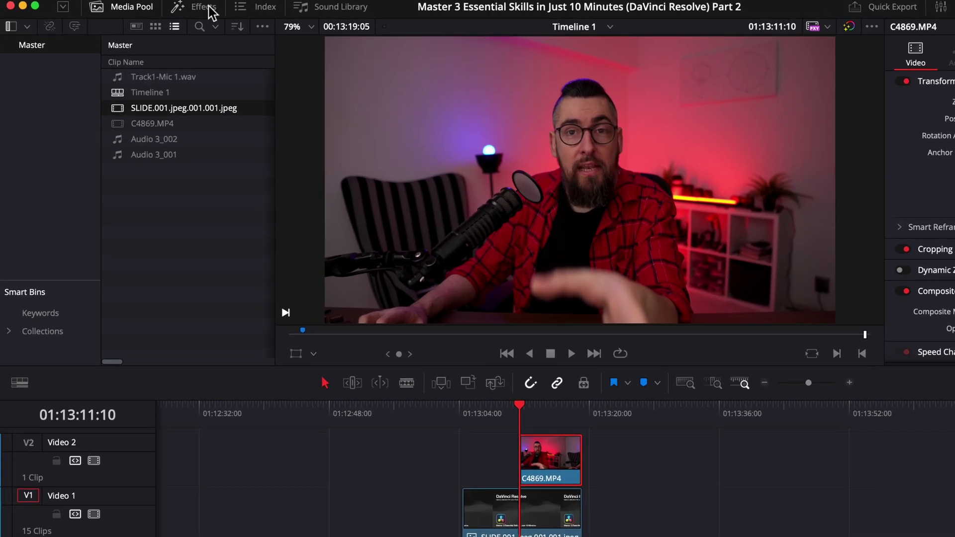
- Apply the Open FX Transform effect to the webcam clip on V2
click(211, 9)
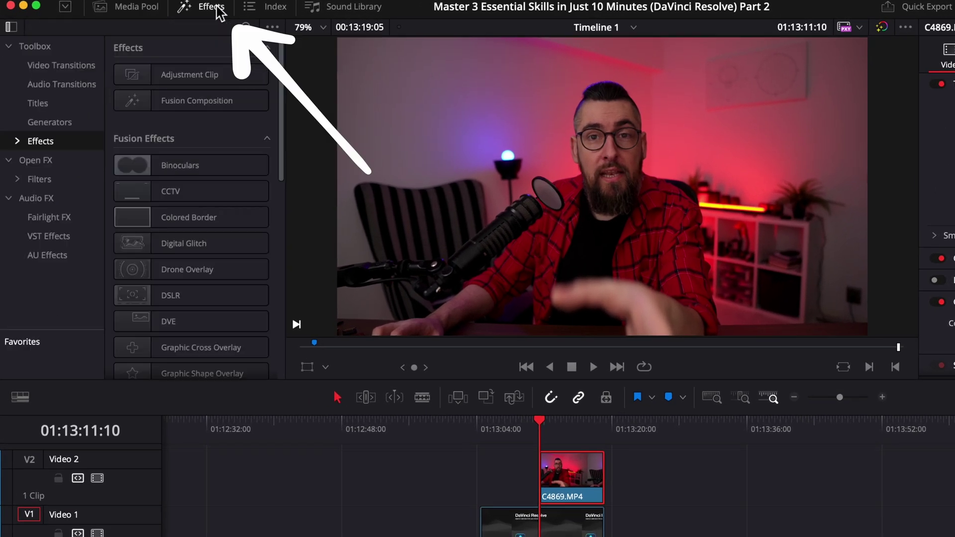
click(74, 160)
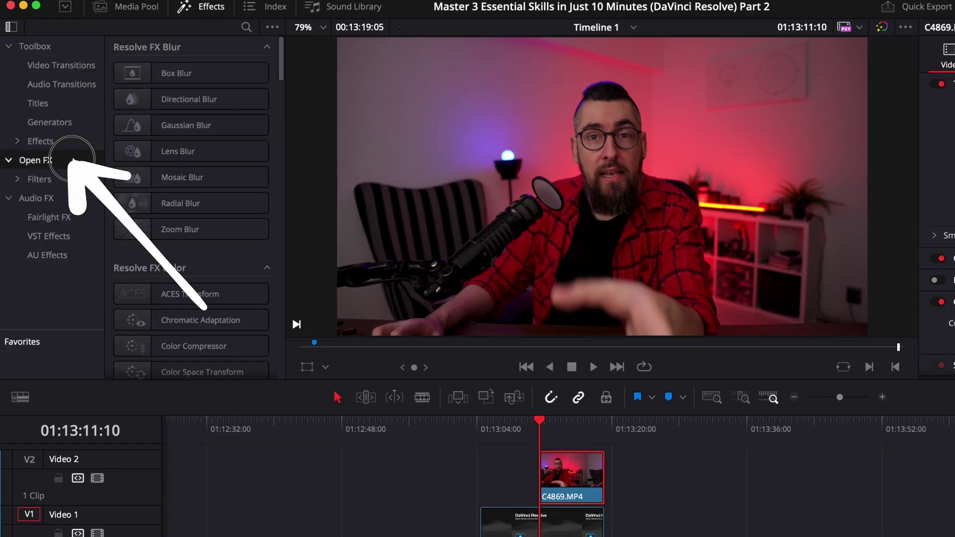
click(246, 27)
text(transform)
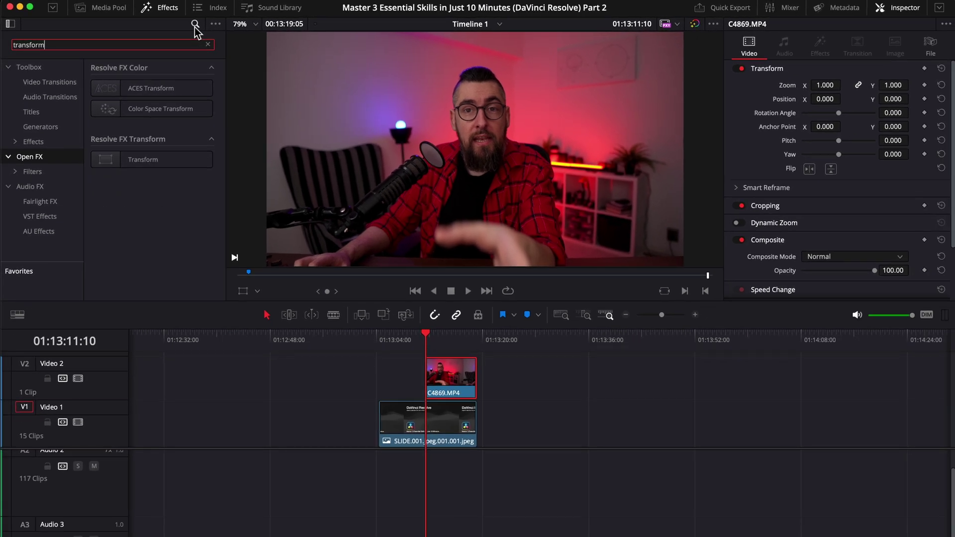
drag(143, 160, 457, 387)
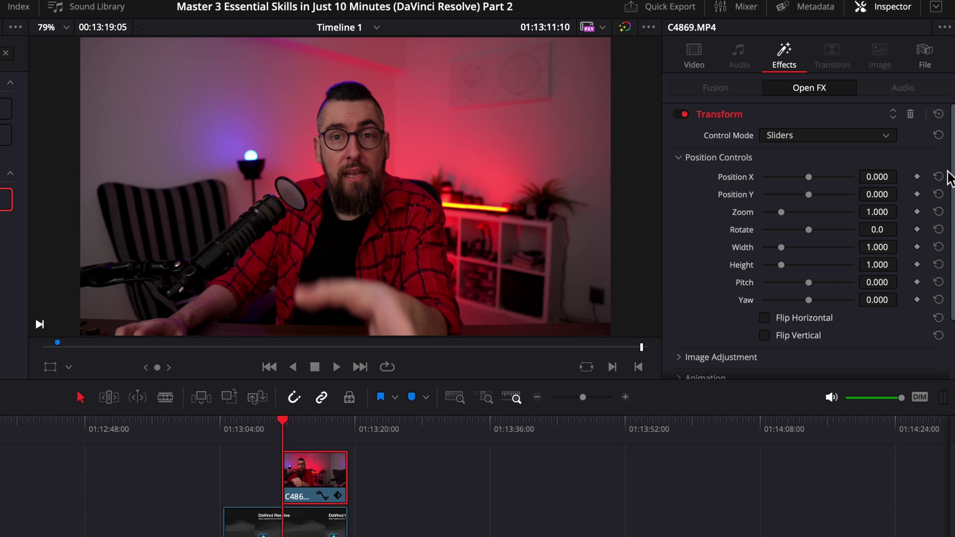
- Enable Crop/Uncrop with Edge Rounding 0.086, Crop Left 0.360 and Crop Right 0.343
scroll(953, 164, down, 3)
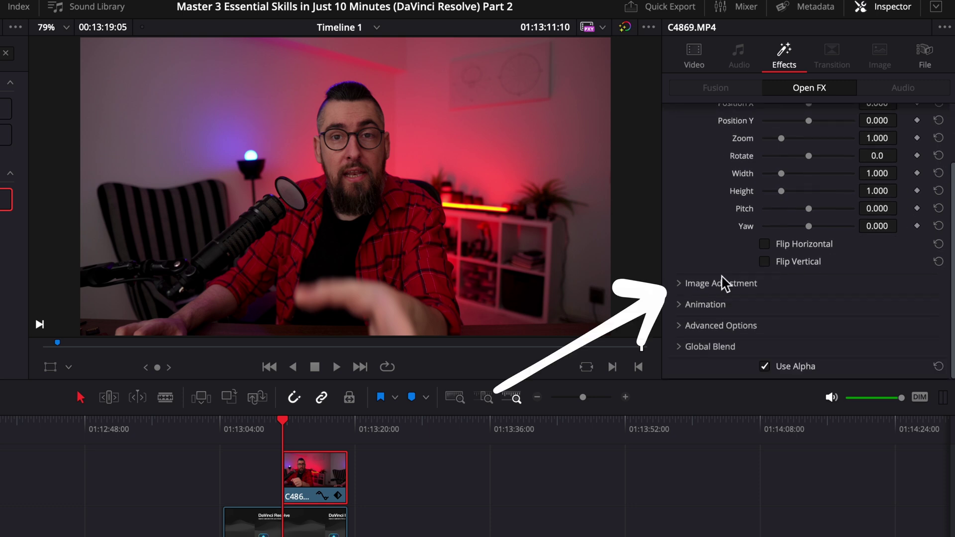
click(685, 287)
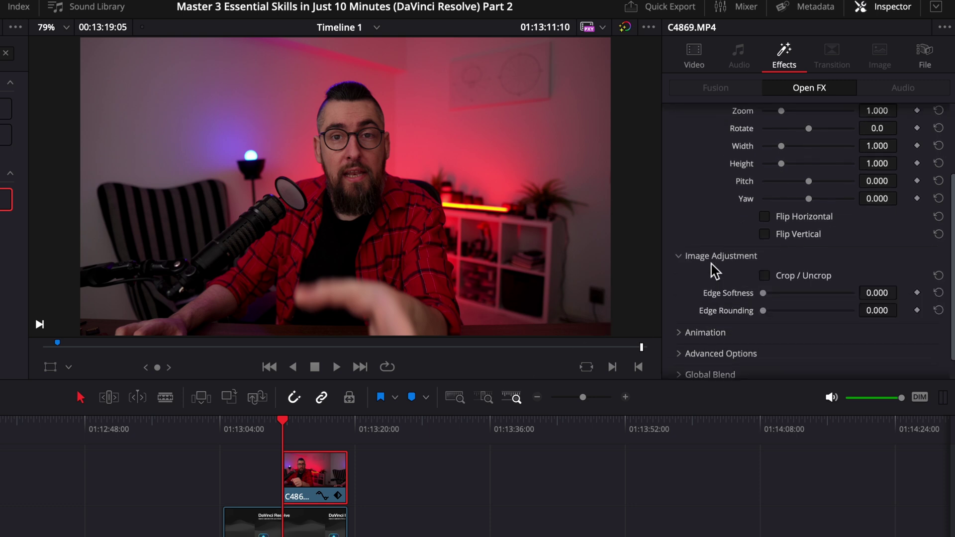
click(764, 275)
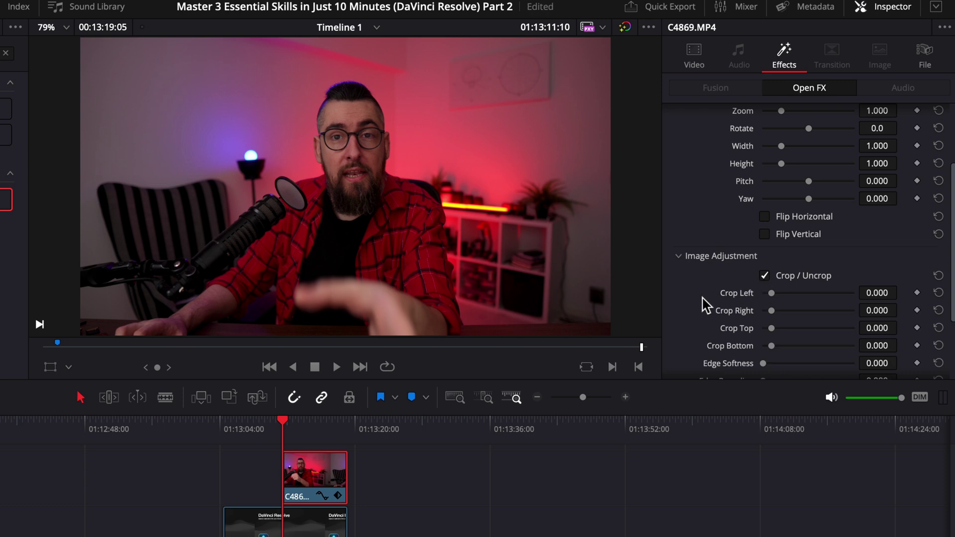
scroll(706, 305, down, 4)
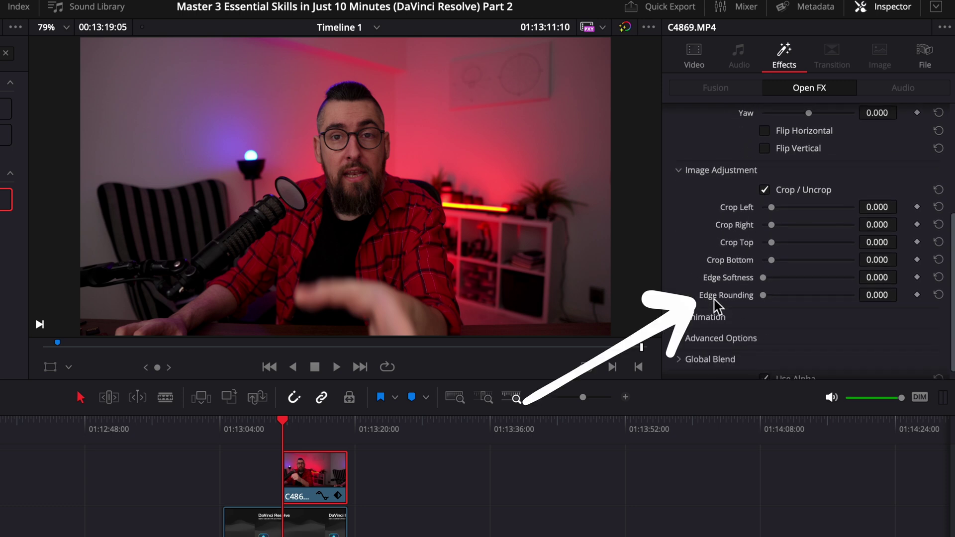
mouse_move(763, 298)
mouse_down()
mouse_move(782, 303)
mouse_move(771, 305)
mouse_up()
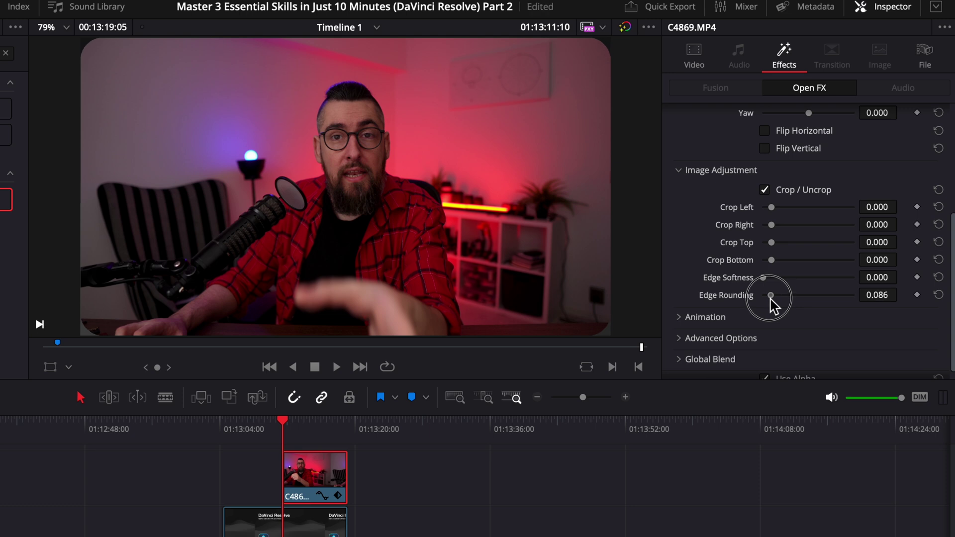
drag(772, 208, 783, 262)
- Shift the rounded webcam frame right to a Position X of about 0.306
scroll(718, 230, up, 5)
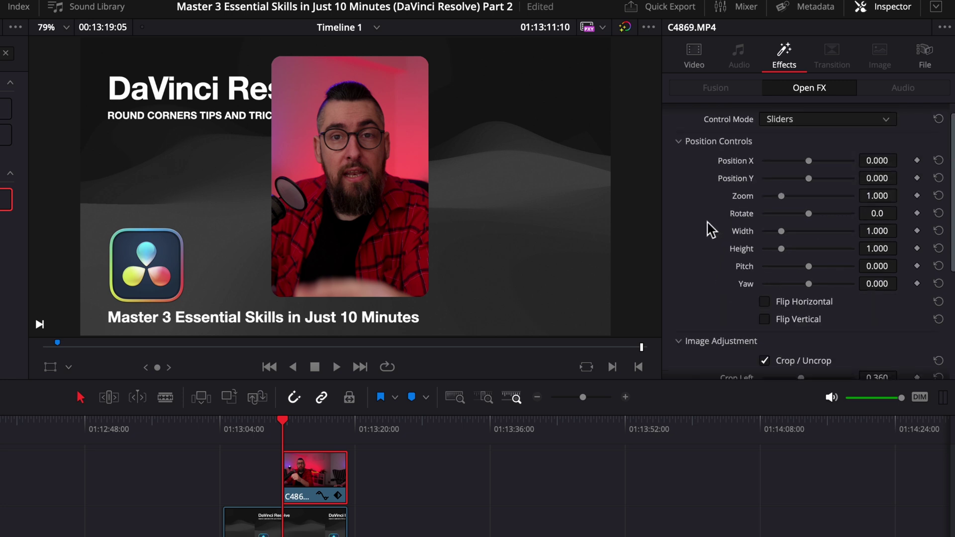
drag(810, 162, 838, 165)
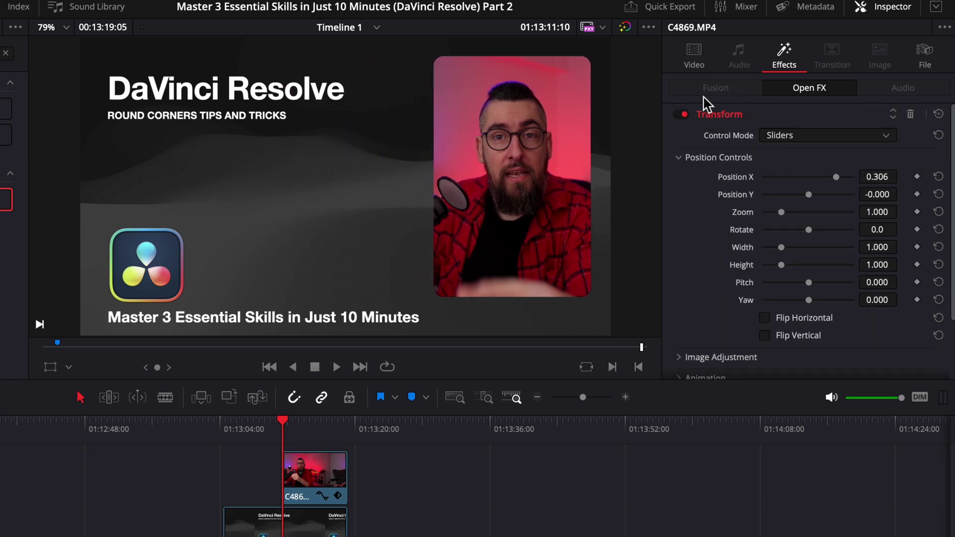
click(694, 53)
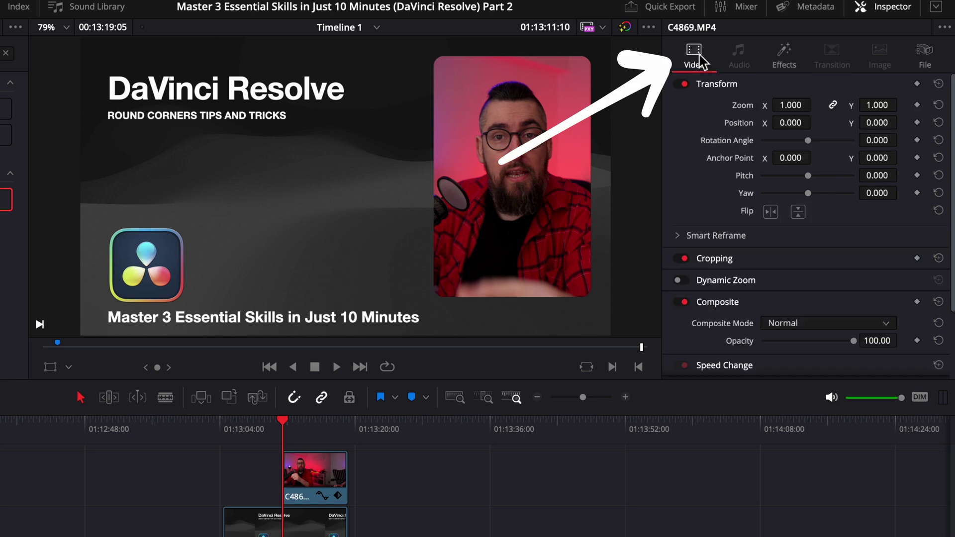
- Reposition the clip horizontally, zoom it to 0.560 and crop away its left side
drag(790, 123, 783, 143)
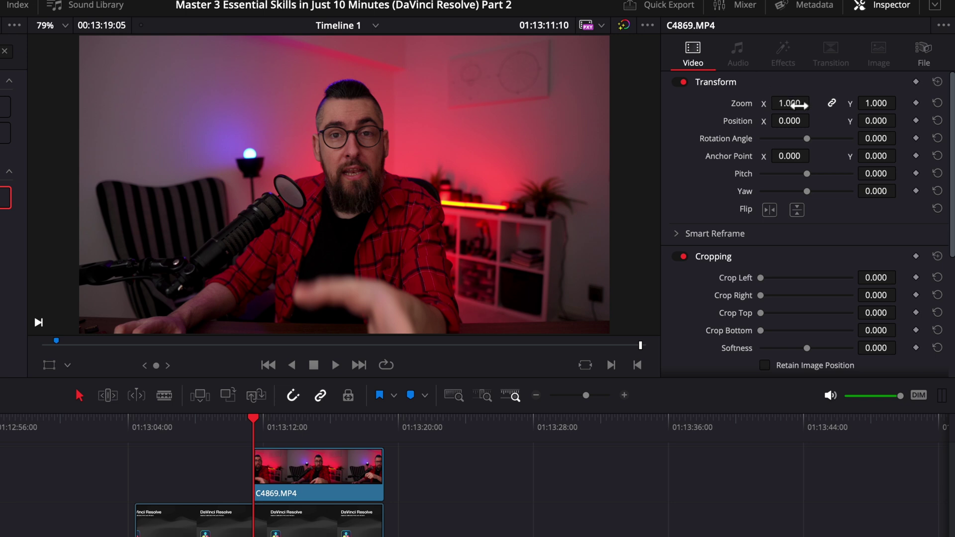
drag(798, 105, 761, 102)
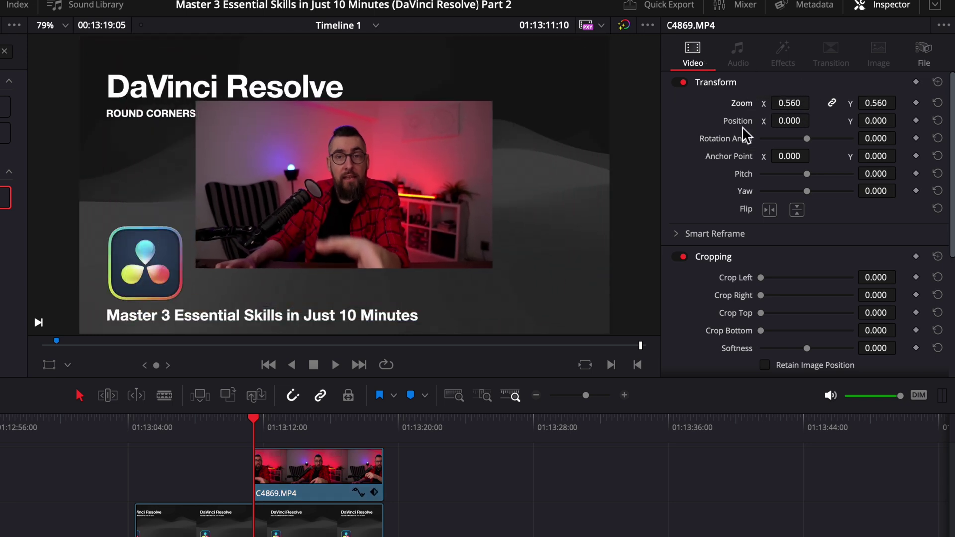
drag(761, 280, 791, 278)
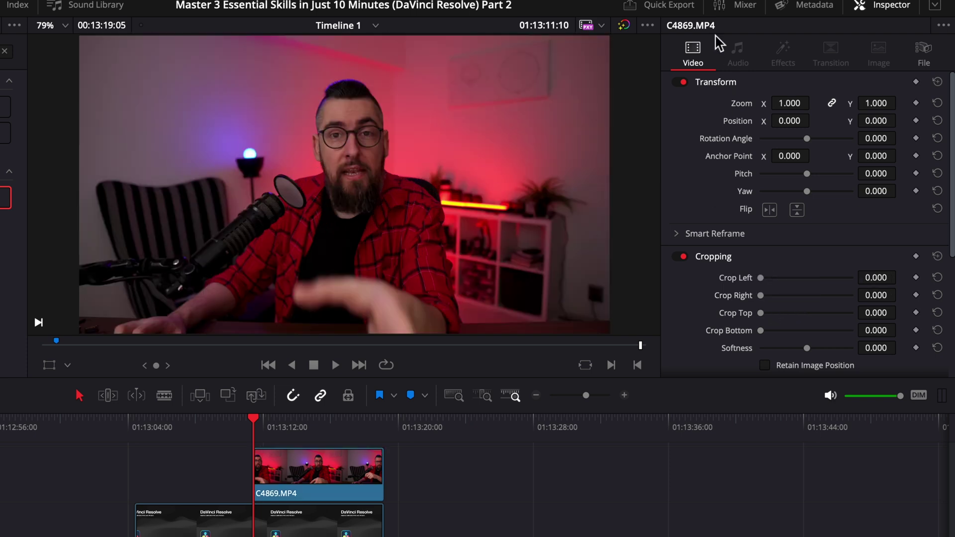
- Scale the webcam clip to 0.560, crop its left side to 571.600 and shift it right
drag(798, 105, 798, 110)
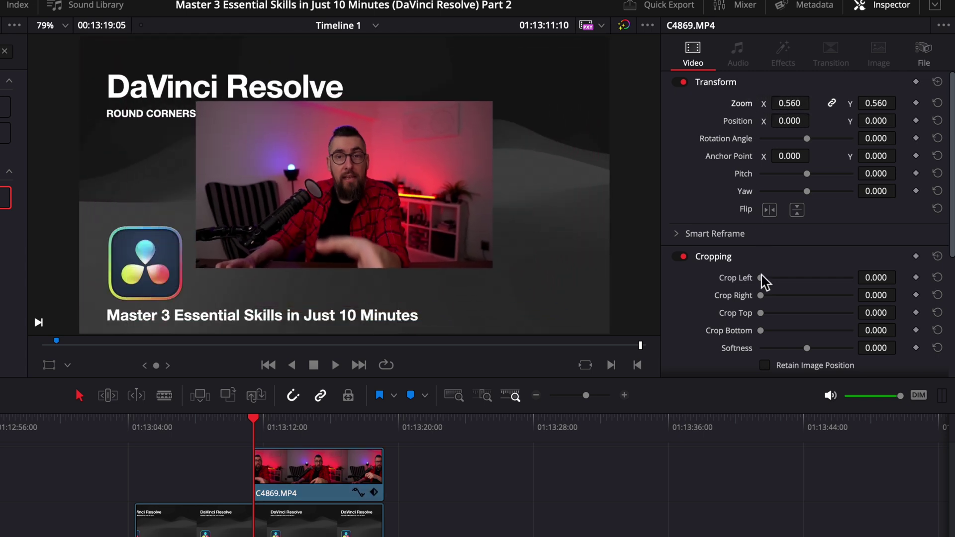
drag(761, 278, 793, 300)
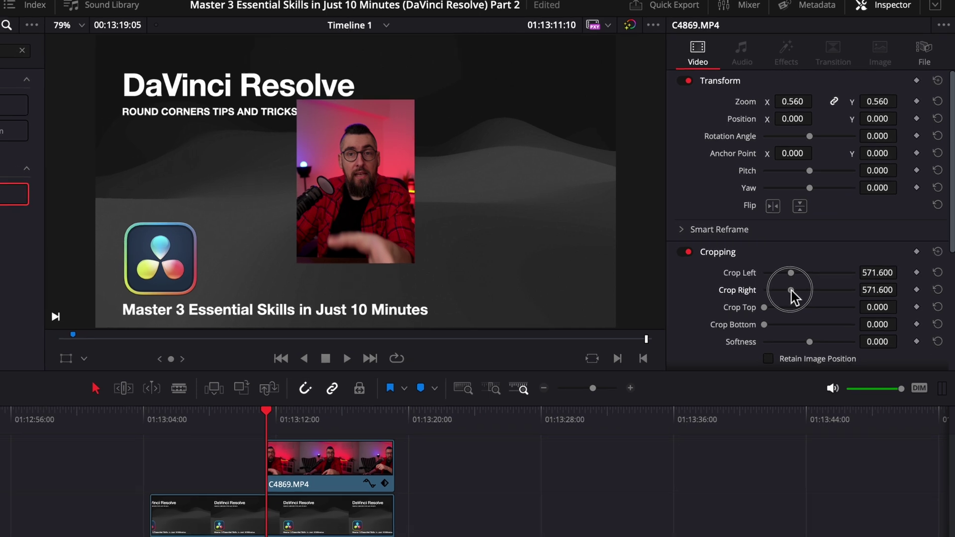
drag(451, 242, 461, 242)
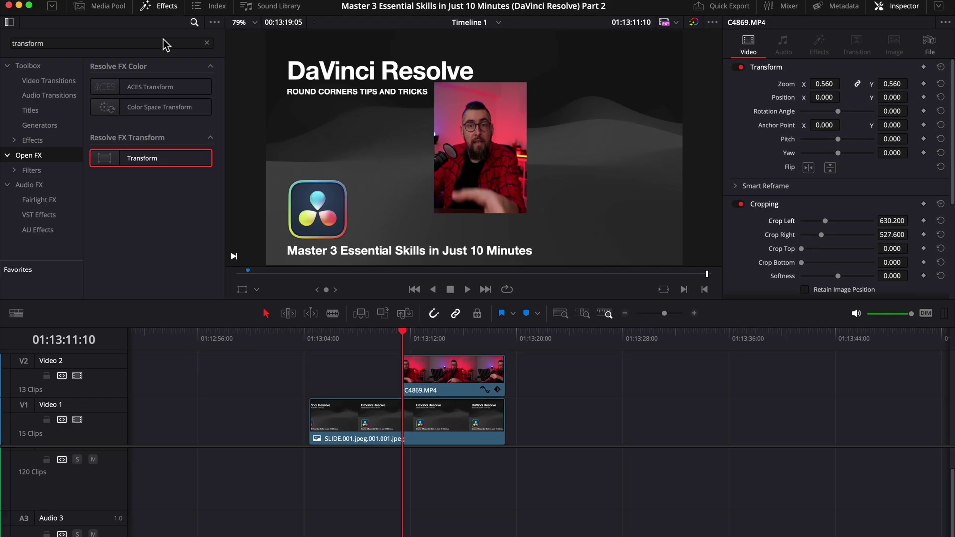
- Apply the Transform effect to C4869.MP4 and enable its Crop/Uncrop option
drag(138, 164, 419, 372)
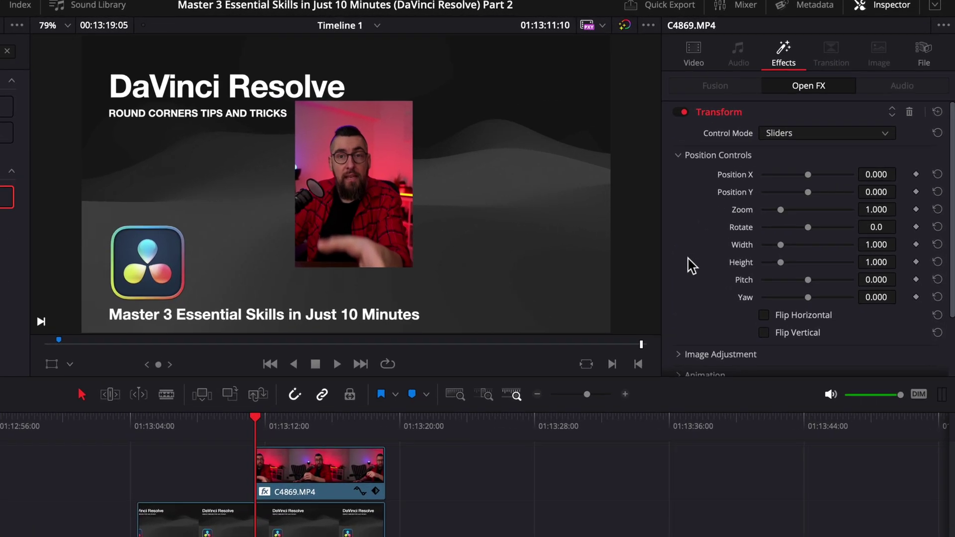
scroll(742, 219, down, 3)
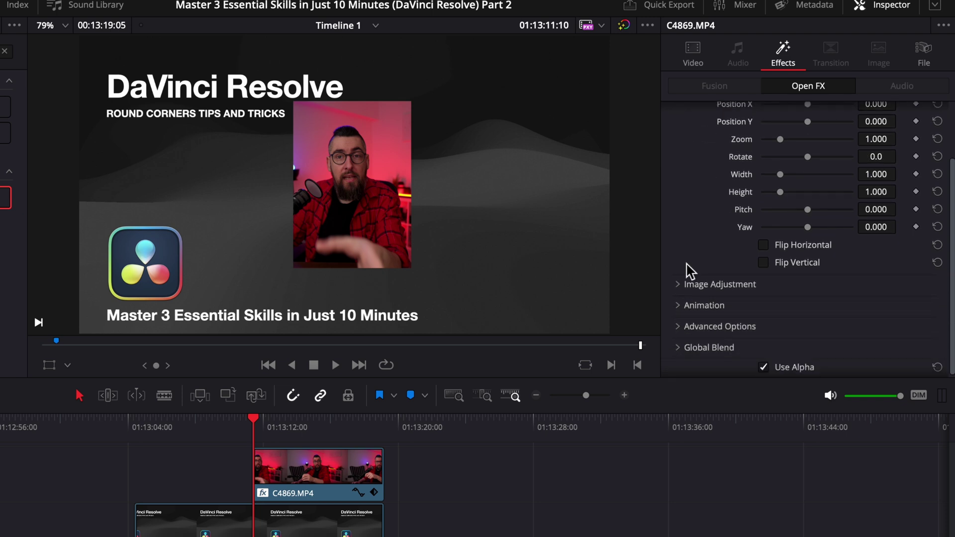
click(677, 286)
scroll(685, 301, down, 1)
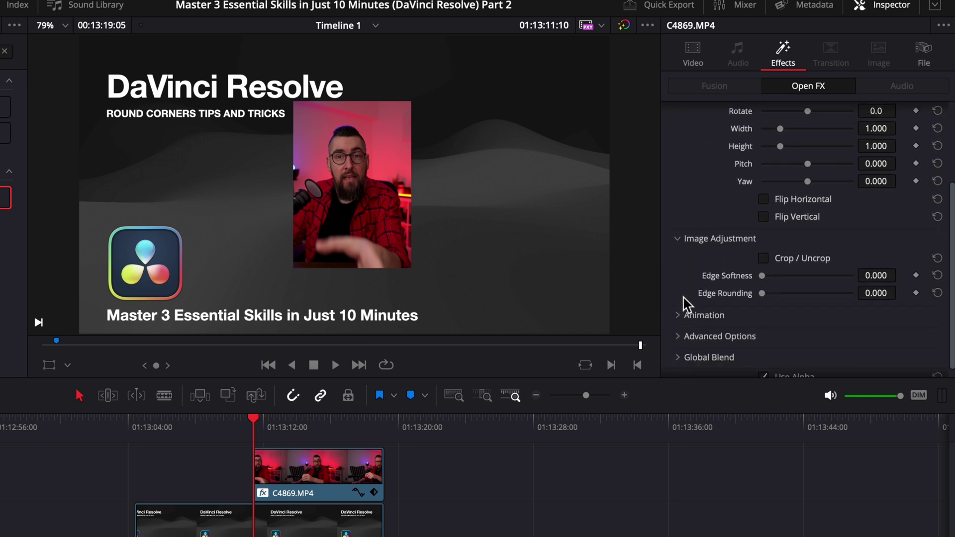
click(763, 259)
scroll(669, 290, down, 1)
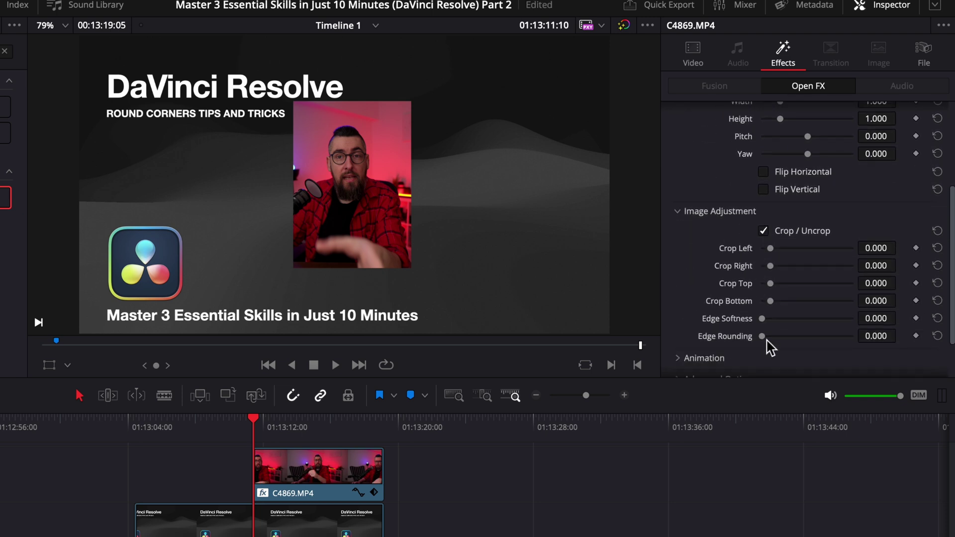
- Experiment with side, top and bottom crops and corner rounding, ending at 0.560 zoom uncropped
drag(770, 248, 803, 265)
drag(814, 336, 838, 335)
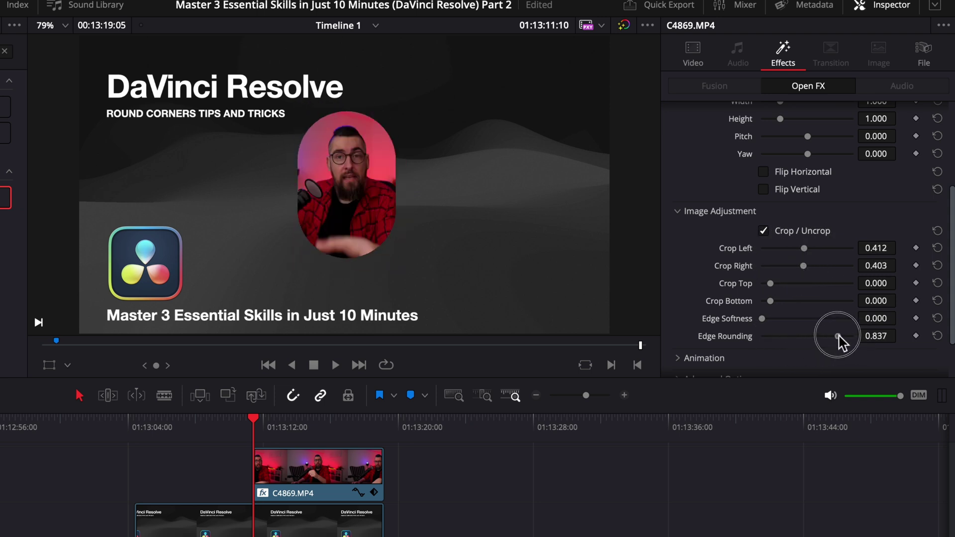
drag(770, 301, 777, 301)
drag(839, 336, 821, 336)
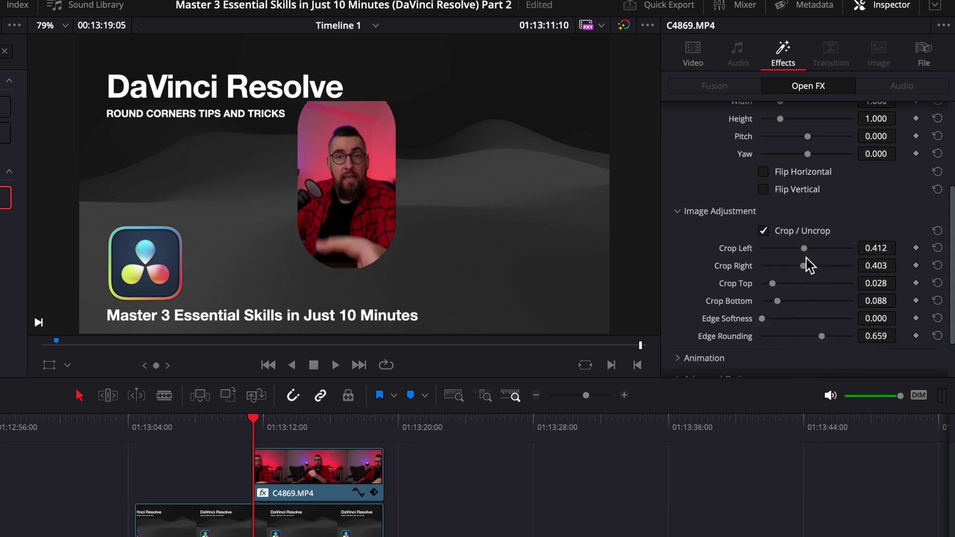
drag(772, 283, 794, 300)
drag(821, 336, 804, 336)
drag(783, 284, 791, 283)
drag(804, 336, 778, 336)
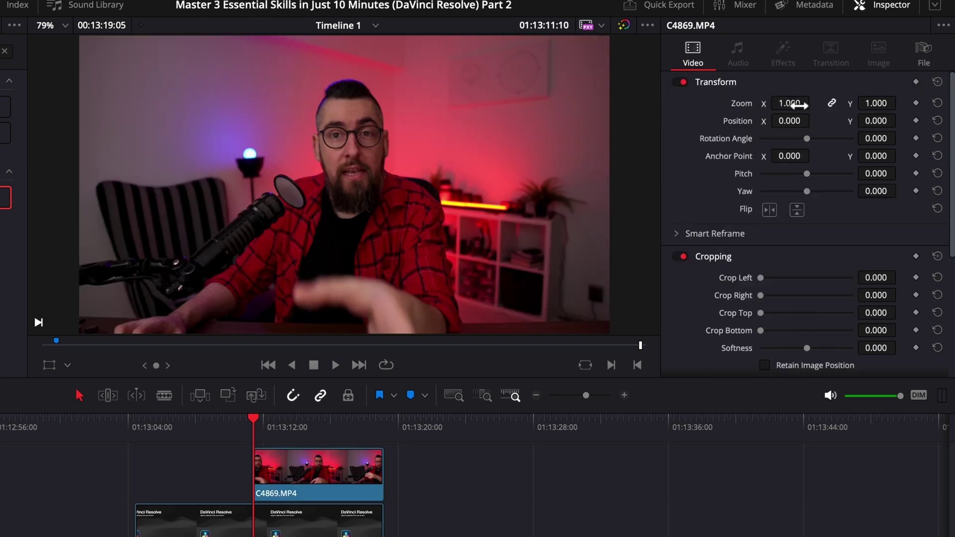
drag(789, 103, 763, 103)
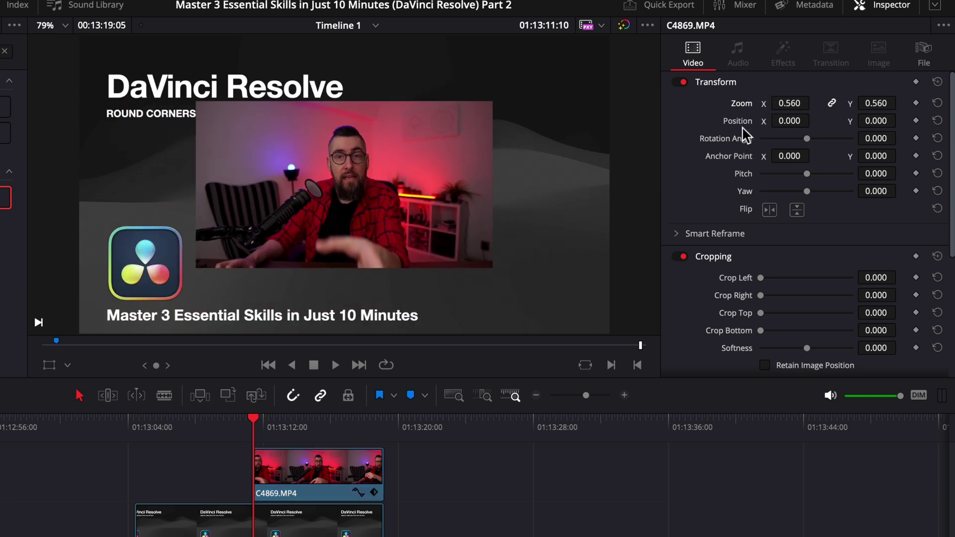
drag(761, 278, 782, 277)
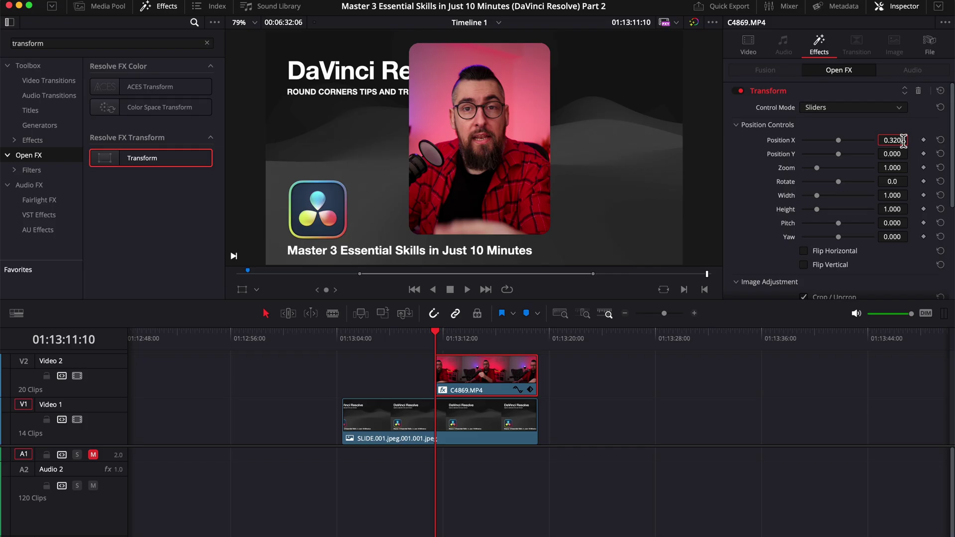
drag(893, 140, 905, 141)
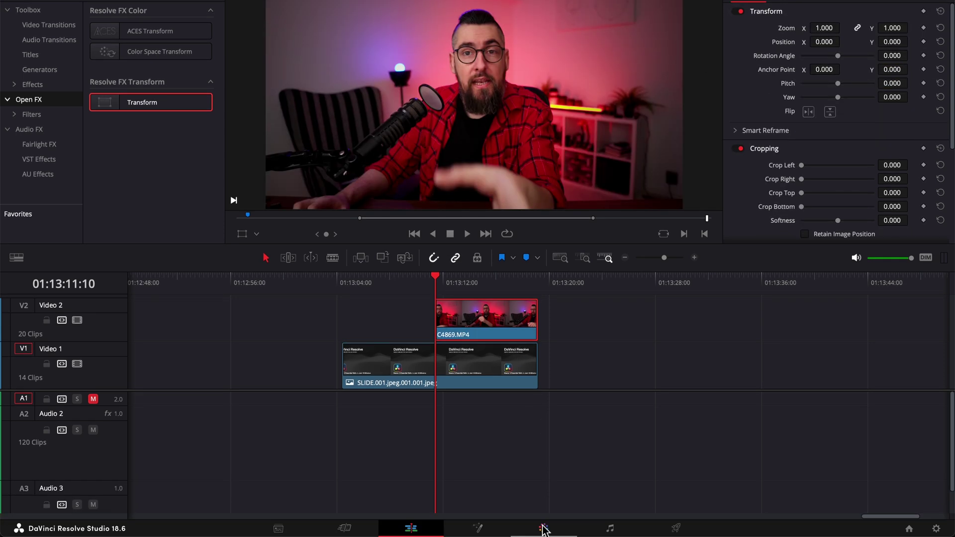
click(541, 522)
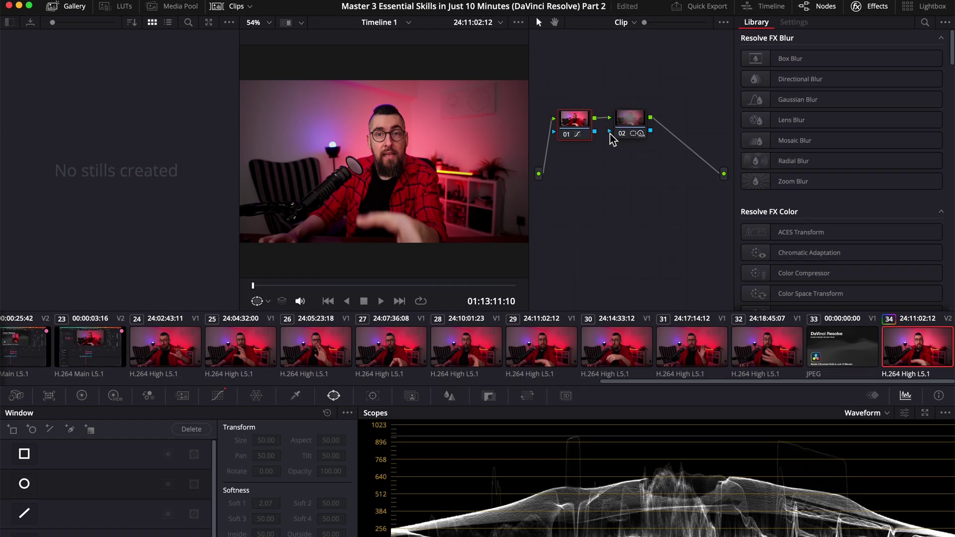
- Select node 02 to reveal its soft circular window around the presenter
click(630, 122)
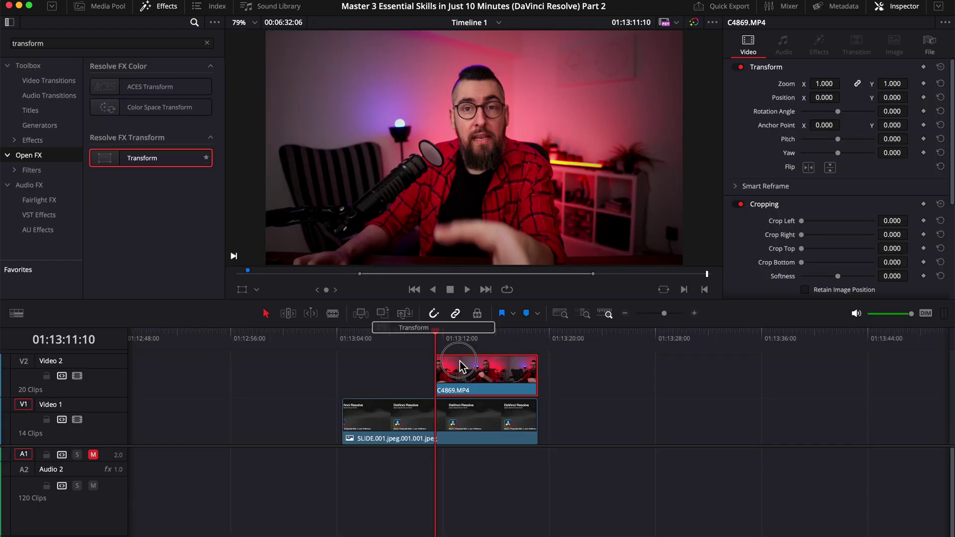
- Apply Transform to C4869.MP4, crop it in from the left and slightly round its corners
drag(435, 342, 486, 392)
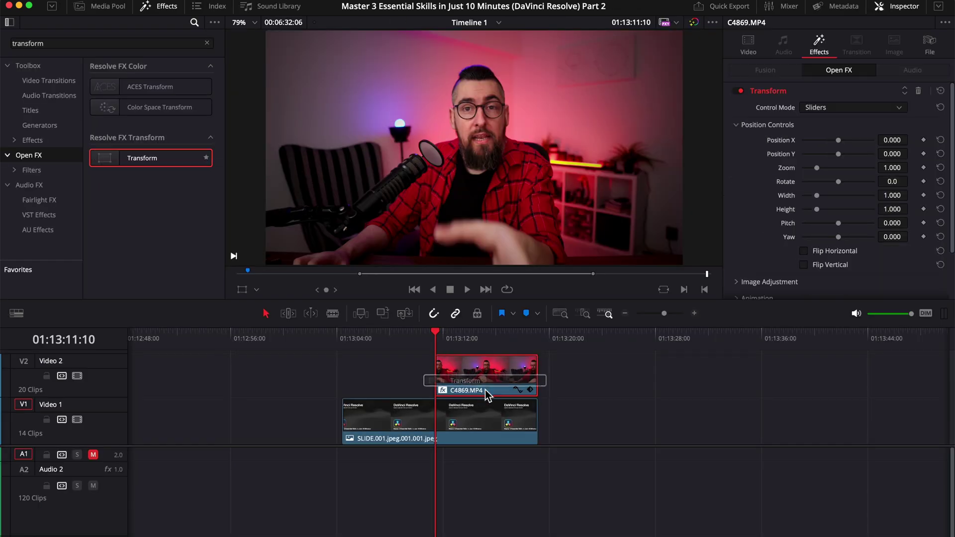
scroll(794, 214, down, 2)
click(746, 225)
scroll(745, 247, down, 3)
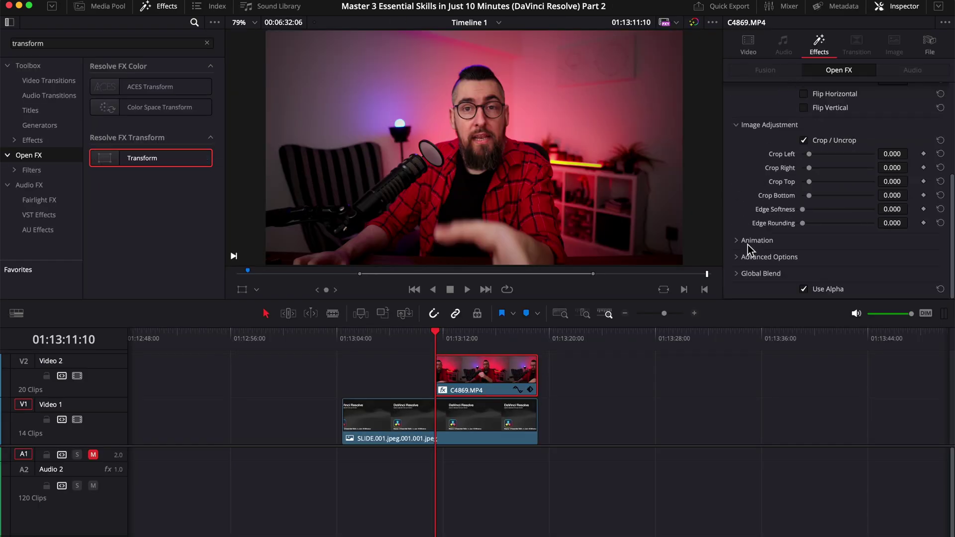
drag(802, 223, 816, 224)
drag(809, 154, 819, 198)
- Place the rounded card on the right side of the frame at Position X 0.320
scroll(903, 141, up, 5)
drag(902, 141, 905, 140)
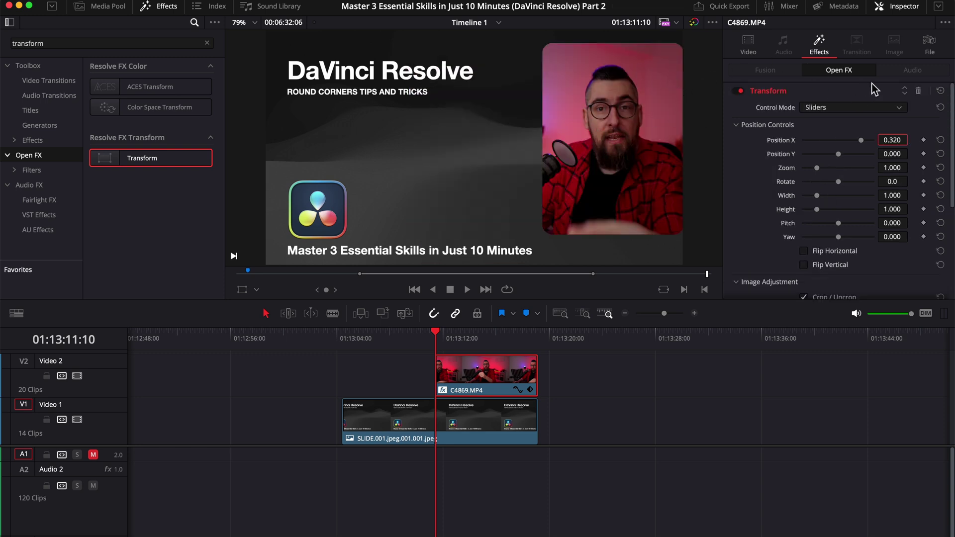
click(939, 140)
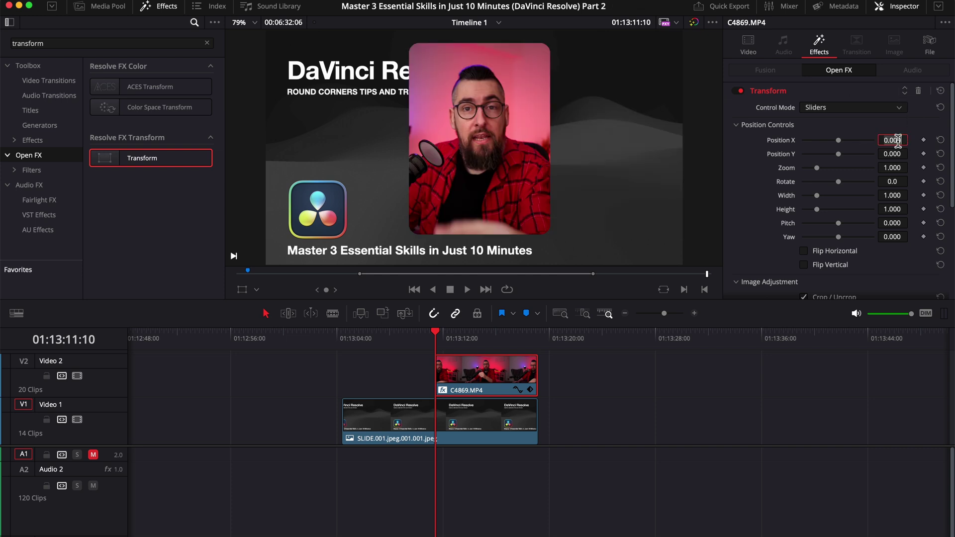
drag(897, 140, 900, 140)
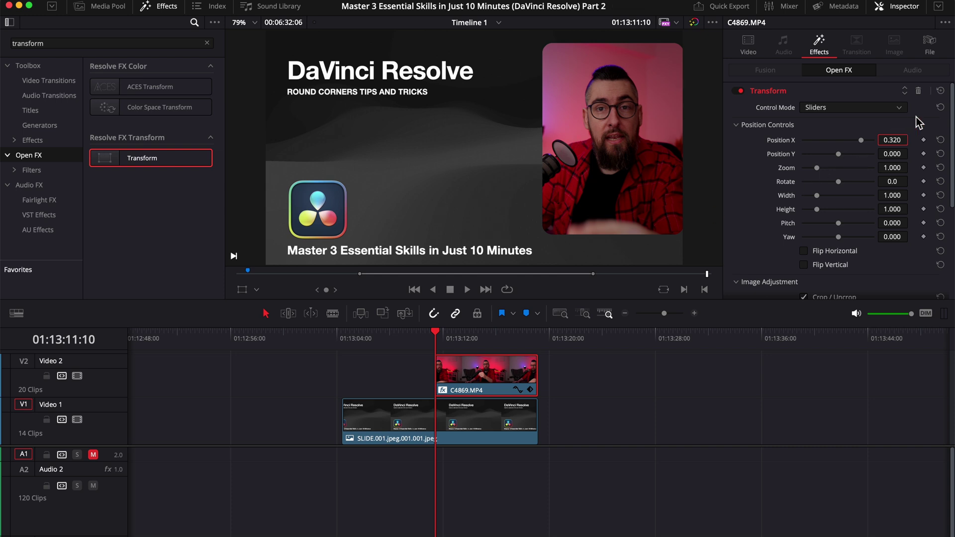
right_click(458, 404)
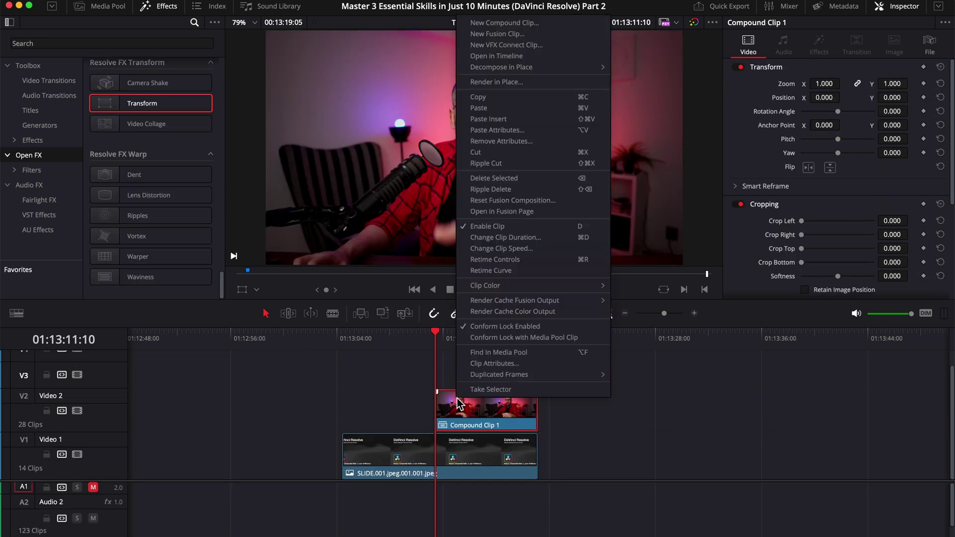
- Nest the webcam clip as Compound Clip 2 and apply the Transform effect to it
click(543, 25)
click(564, 321)
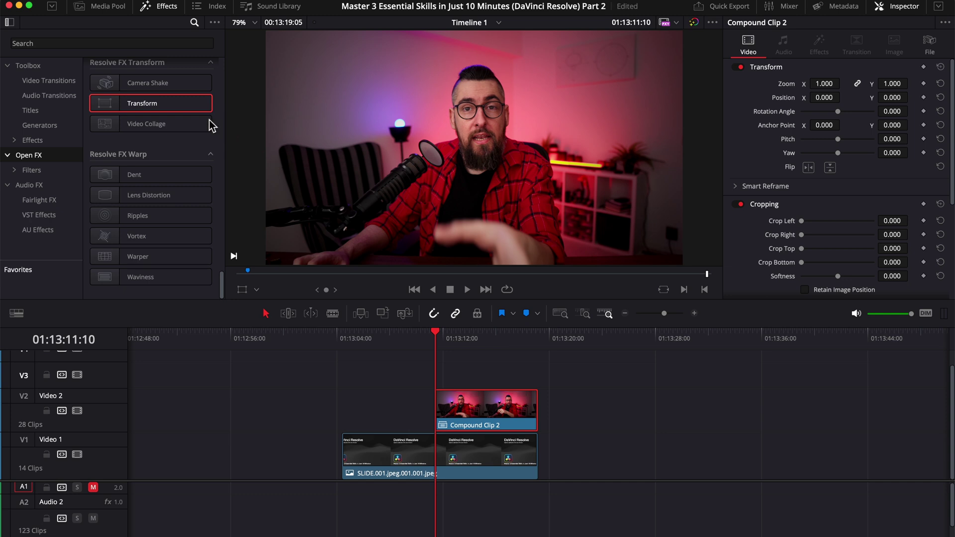
drag(187, 105, 472, 412)
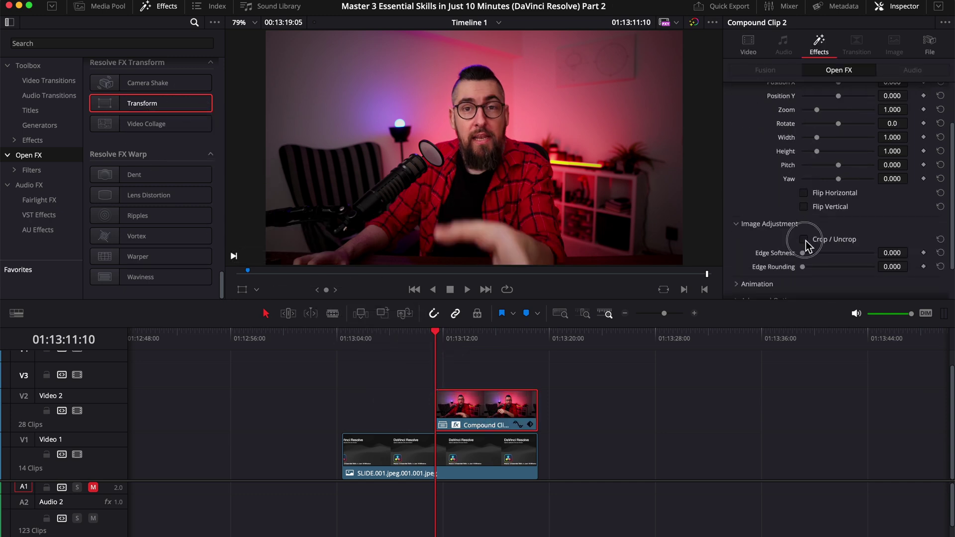
- Crop Compound Clip 2, round its corners and move it right of centre
scroll(809, 229, down, 3)
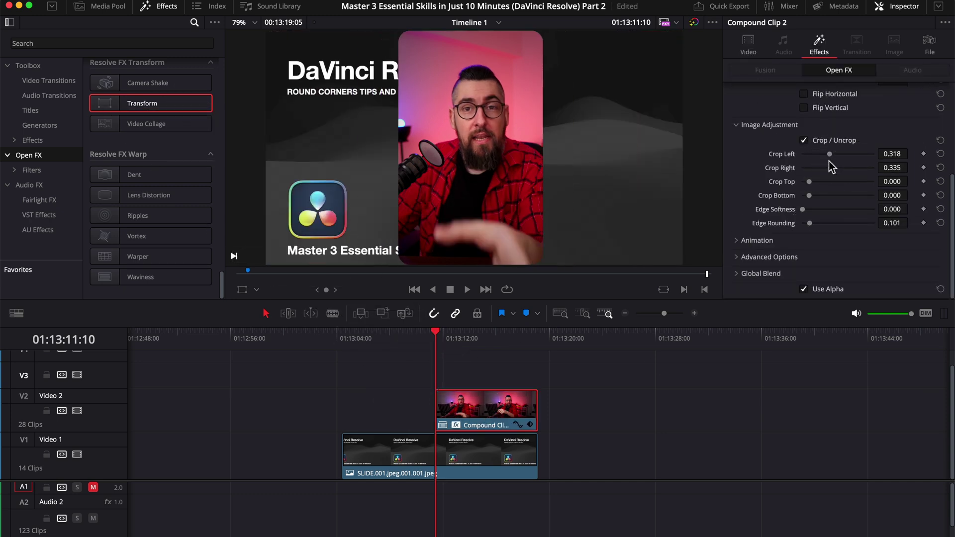
drag(809, 181, 814, 183)
drag(809, 195, 819, 193)
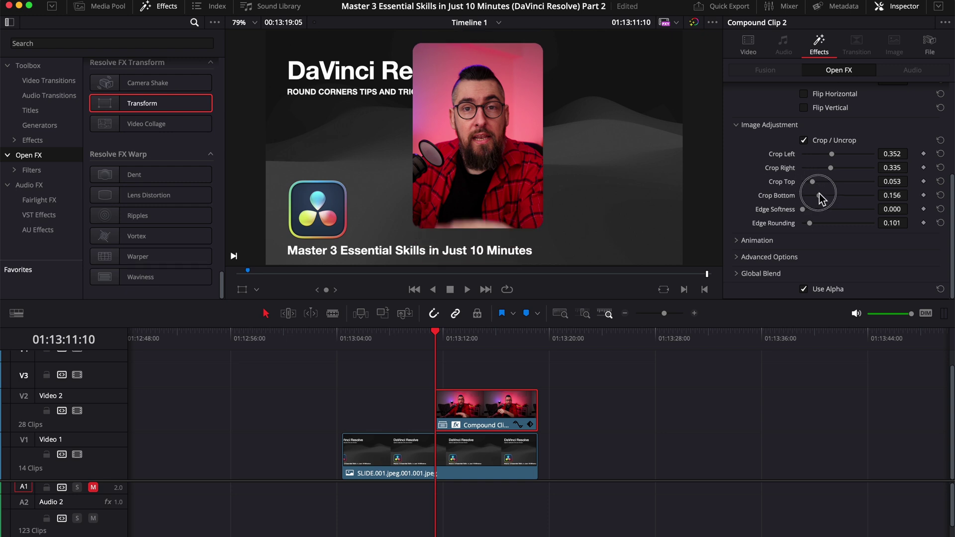
scroll(819, 193, up, 5)
drag(838, 140, 858, 142)
click(626, 392)
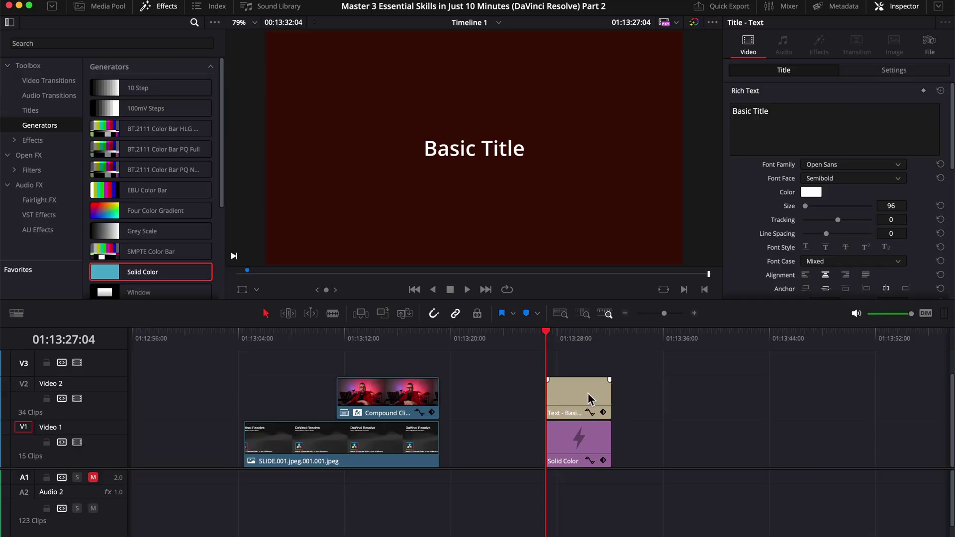
- Turn the Solid Color clip into Compound Clip 3
click(578, 460)
right_click(572, 438)
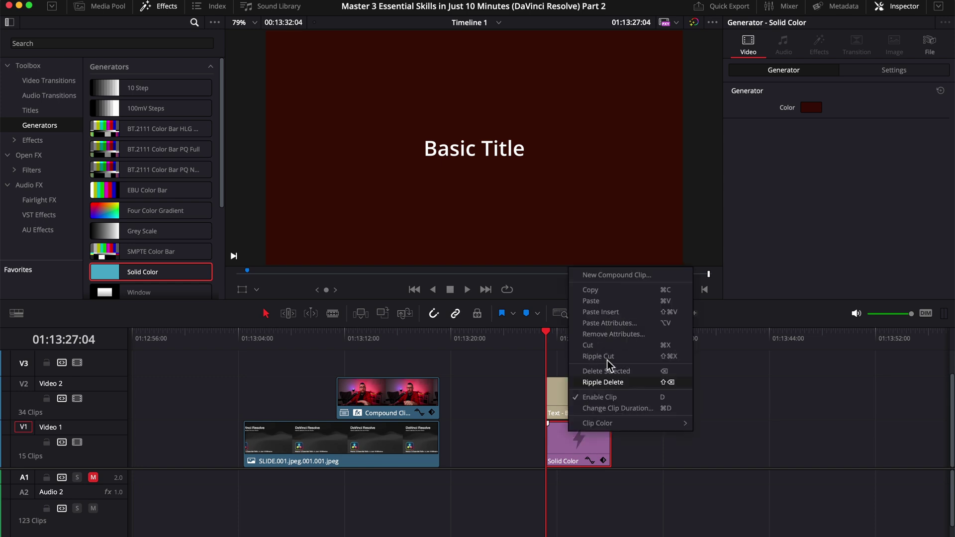
click(624, 279)
click(563, 316)
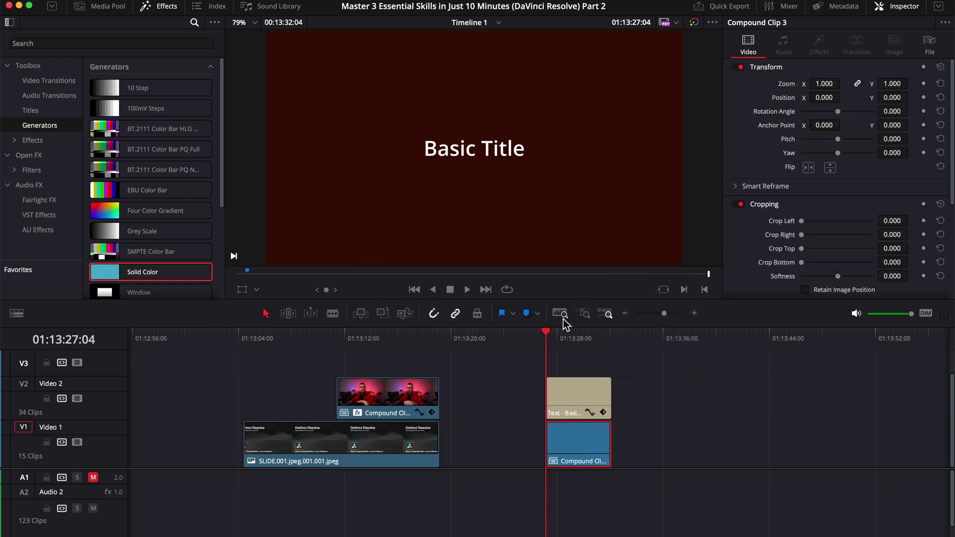
- Apply Open FX Transform, crop the solid colour from all sides and round its corners
click(62, 157)
drag(149, 105, 584, 445)
click(736, 281)
scroll(749, 267, down, 5)
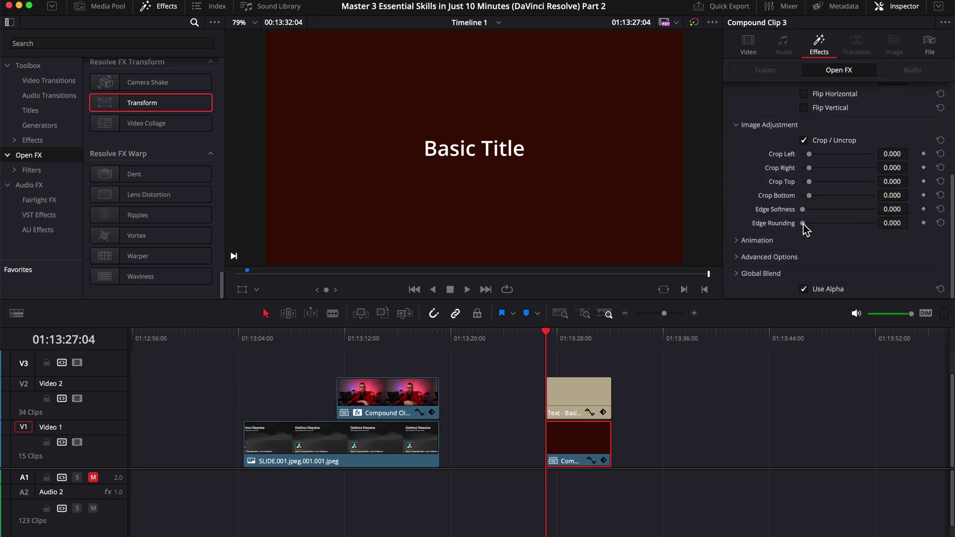
drag(802, 182, 834, 195)
drag(802, 154, 831, 154)
drag(802, 168, 837, 187)
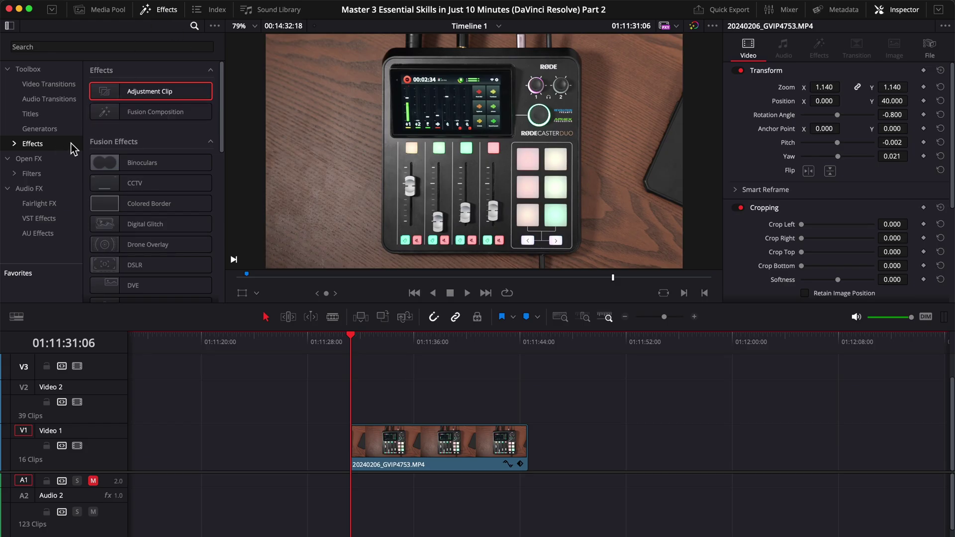
- Add an Adjustment Clip on V2 and insert a Background node into its Fusion graph
drag(132, 92, 366, 404)
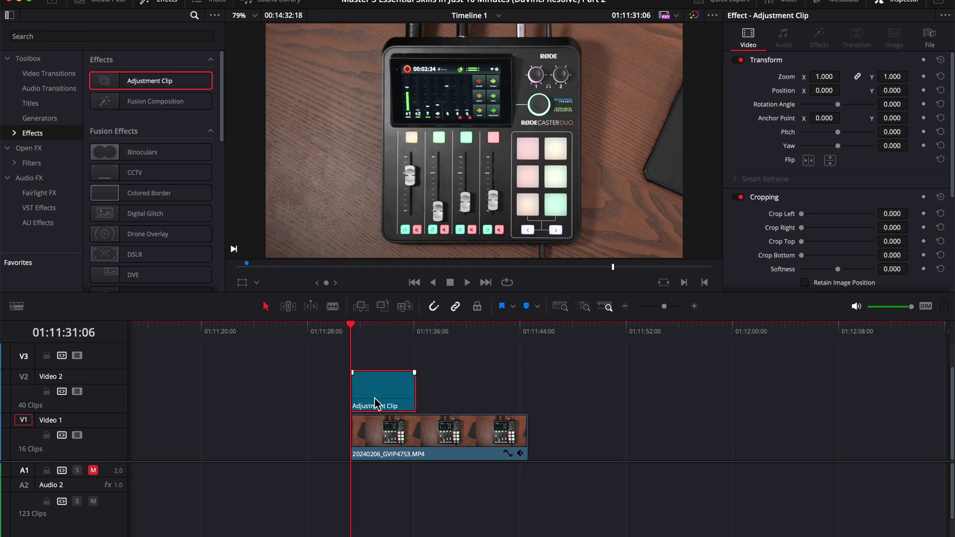
click(477, 528)
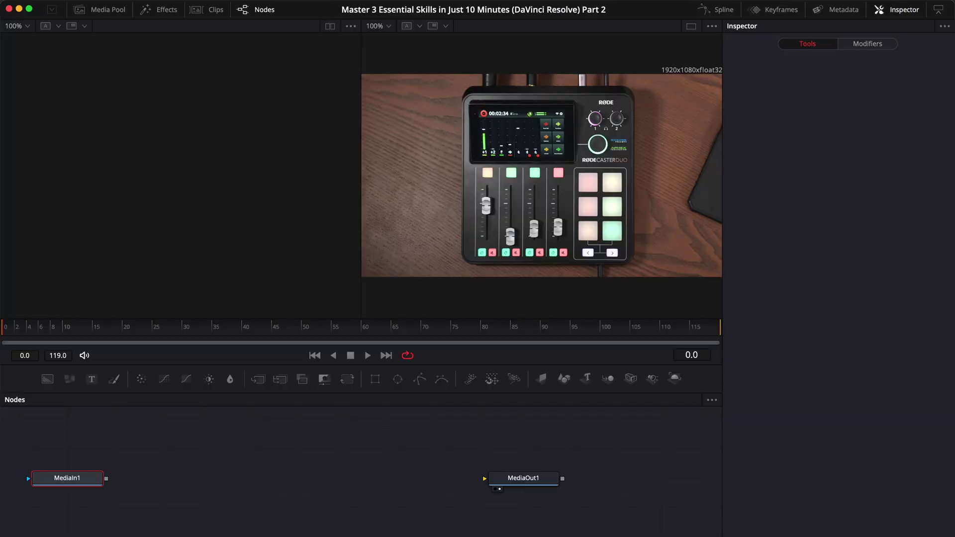
mouse_move(85, 482)
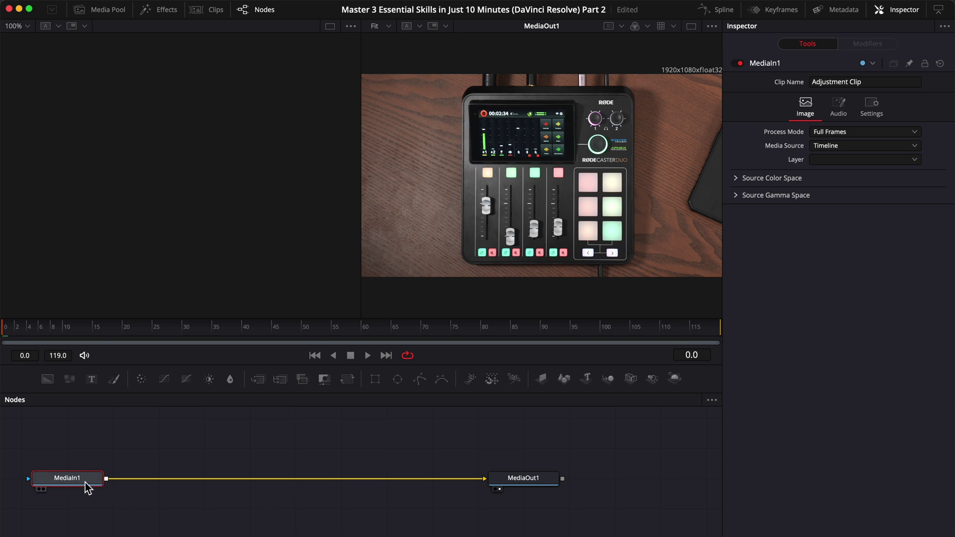
key(shift+space)
text(backgroun)
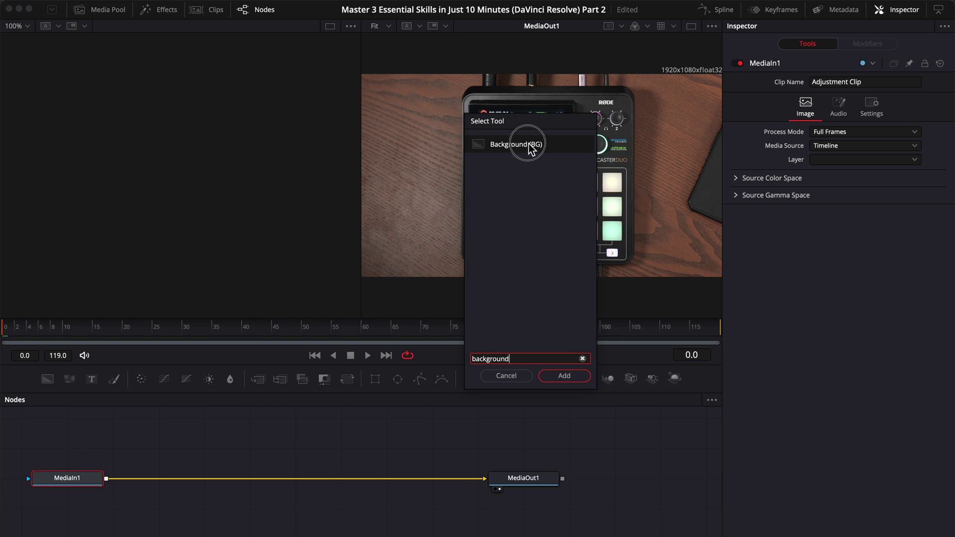
text(d)
click(563, 376)
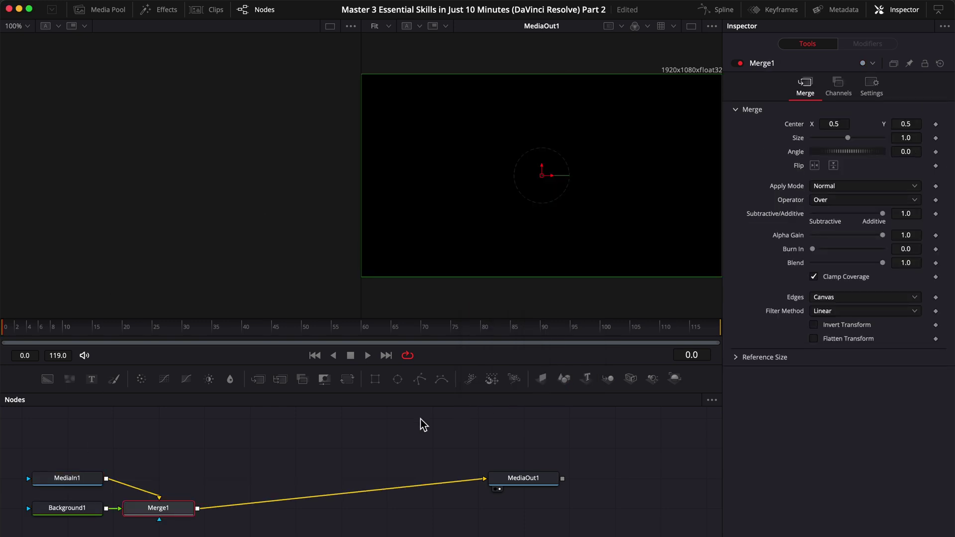
- Set the Background node's colour to pure red
click(67, 509)
click(840, 176)
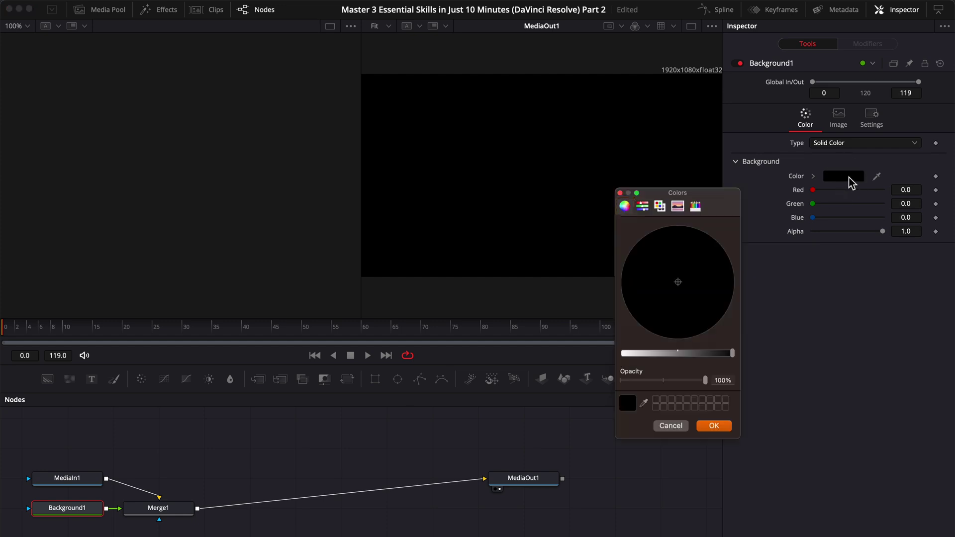
drag(638, 354, 596, 356)
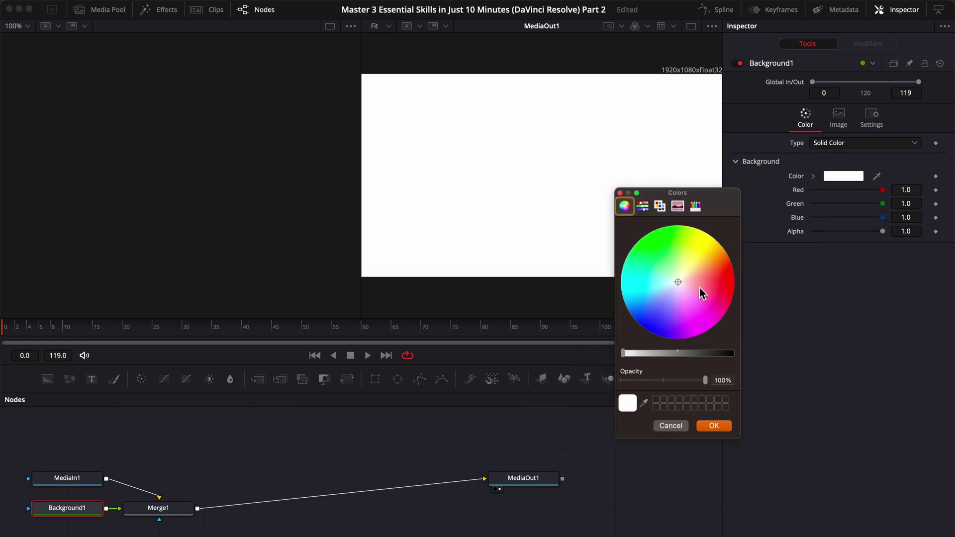
drag(699, 287, 759, 282)
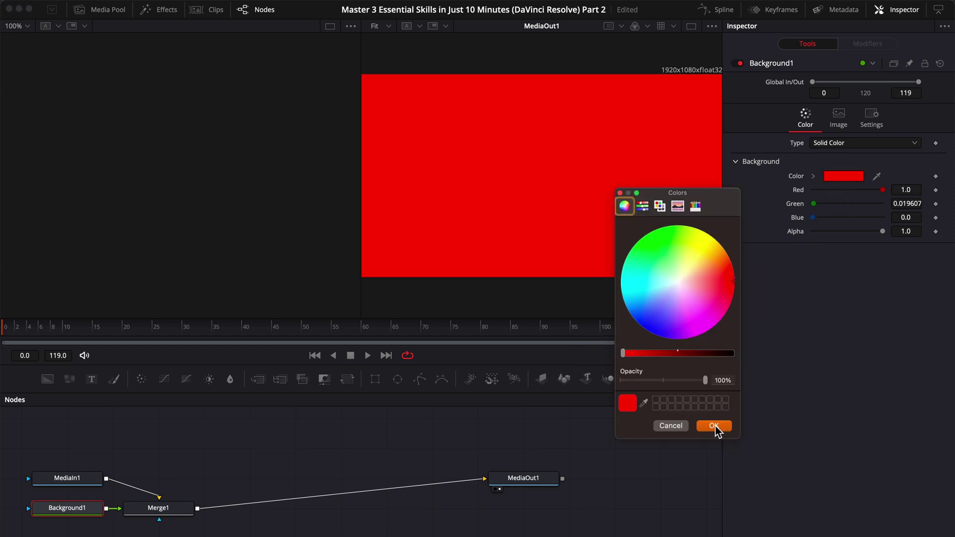
click(716, 425)
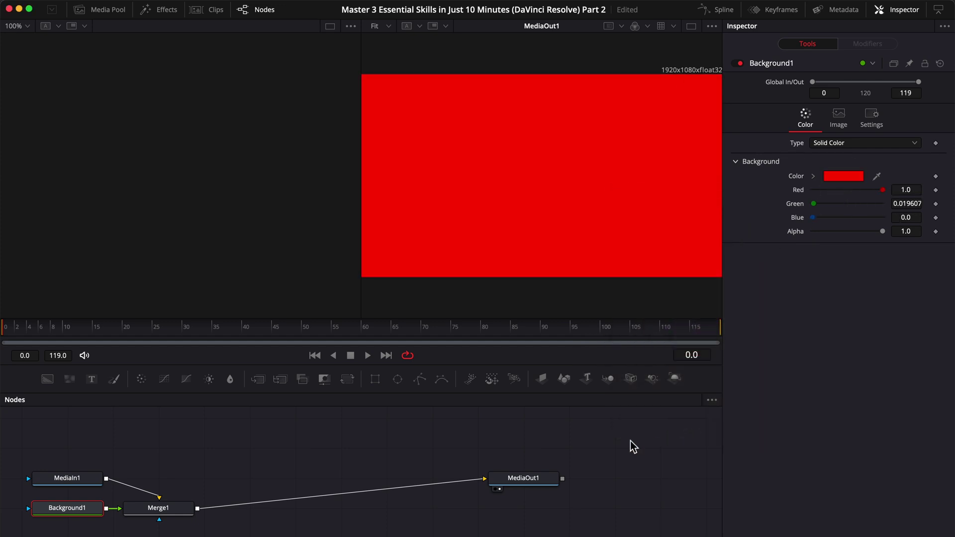
- Mask it with an outline-only ellipse: border 0.019, size 0.142, centre 0.694/0.47
click(397, 380)
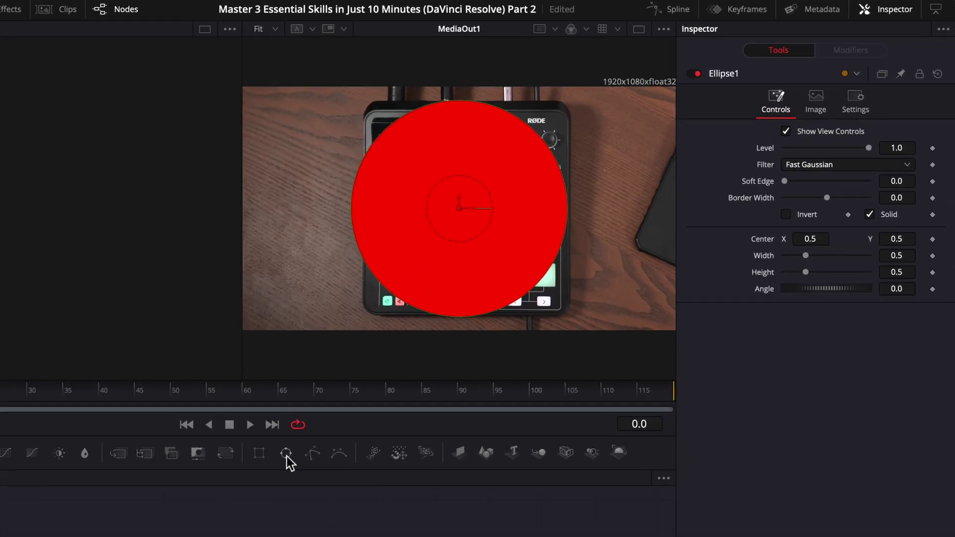
click(865, 226)
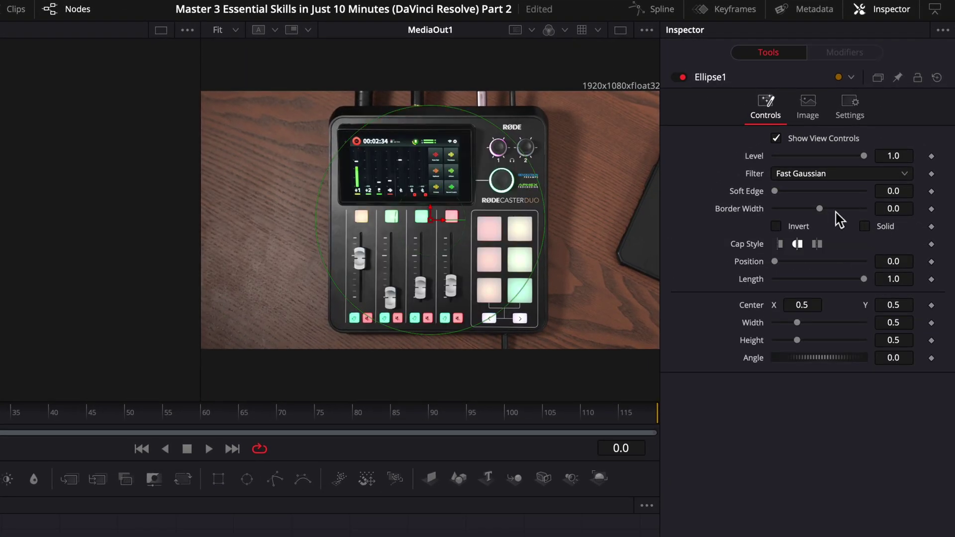
drag(821, 210, 824, 212)
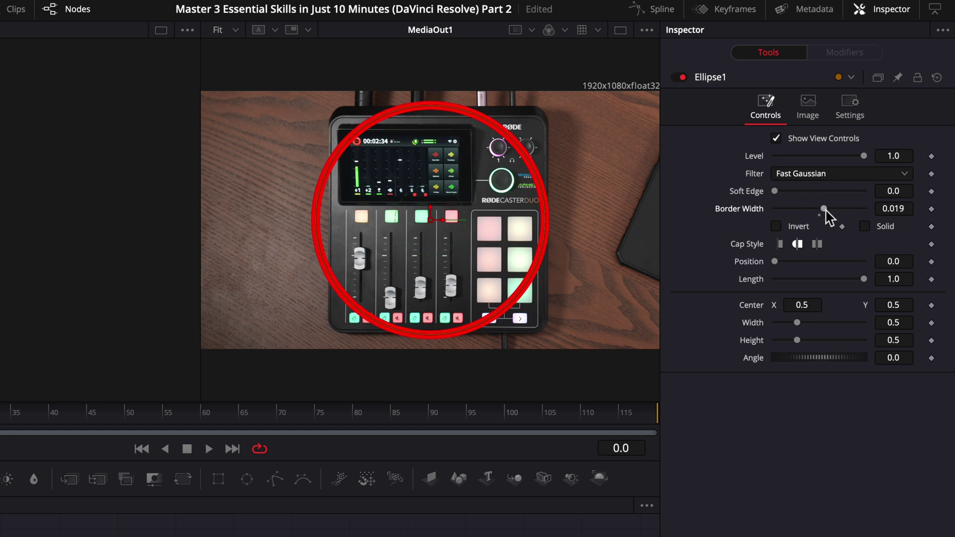
drag(797, 322, 866, 302)
drag(893, 305, 881, 307)
drag(796, 305, 810, 311)
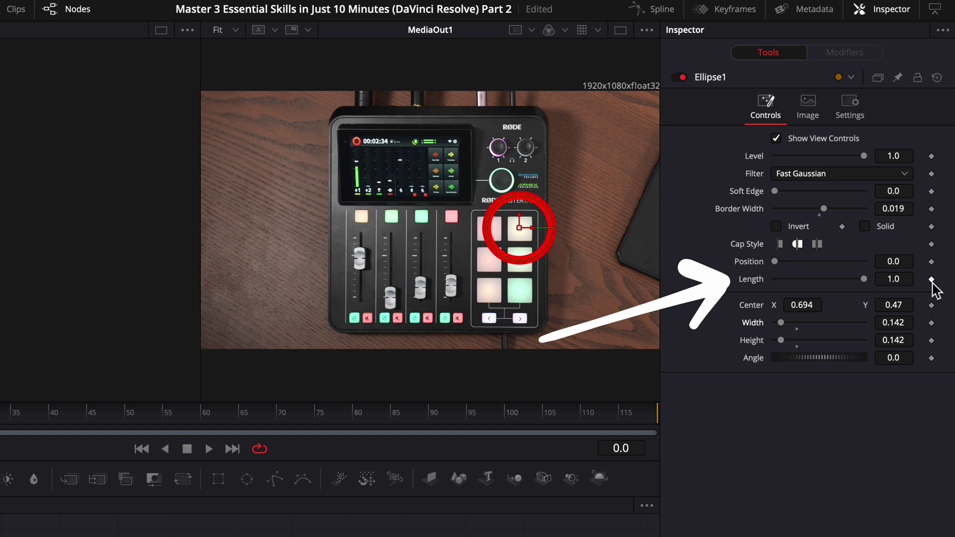
- Keyframe the red ring's Length at 0.0 on frame 0 and 1.0 on frame 17
click(931, 279)
drag(864, 279, 724, 285)
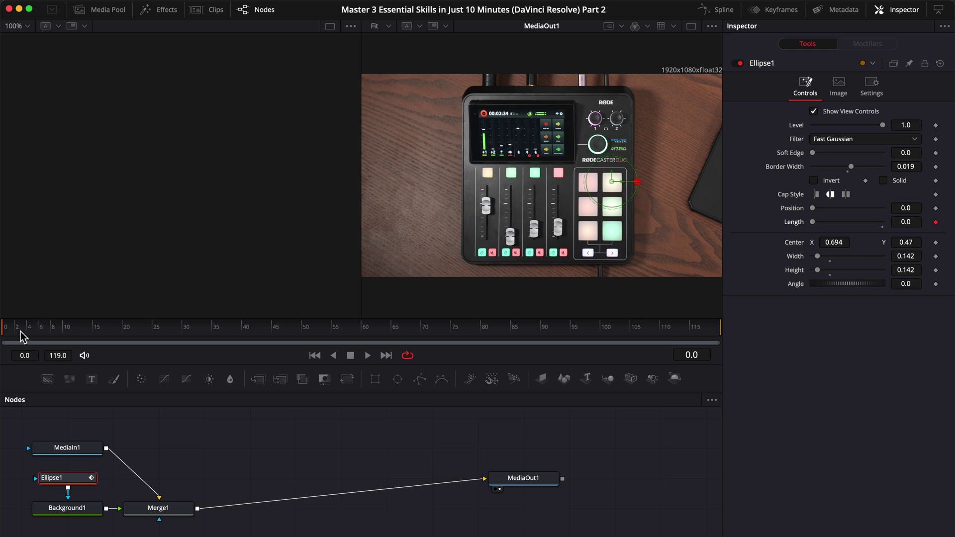
drag(20, 337, 109, 334)
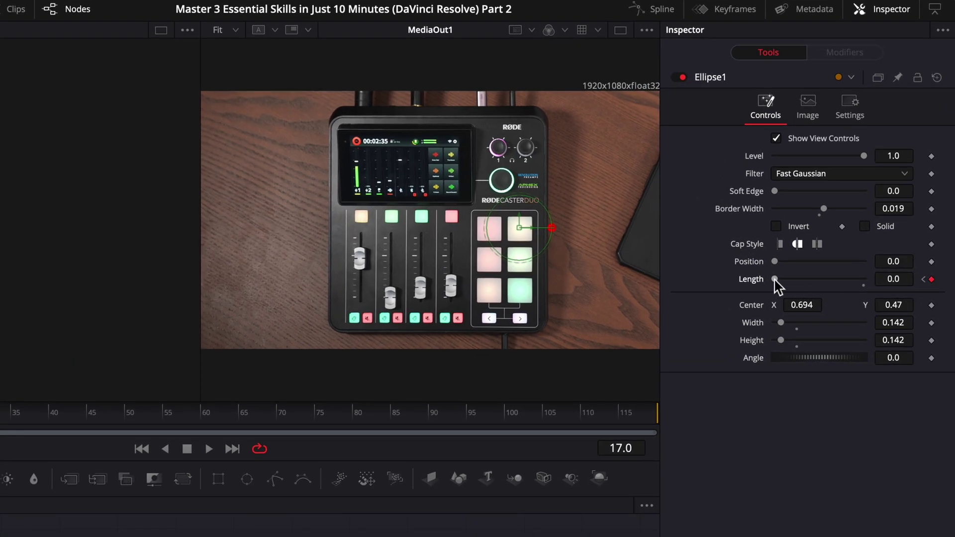
drag(776, 281, 893, 284)
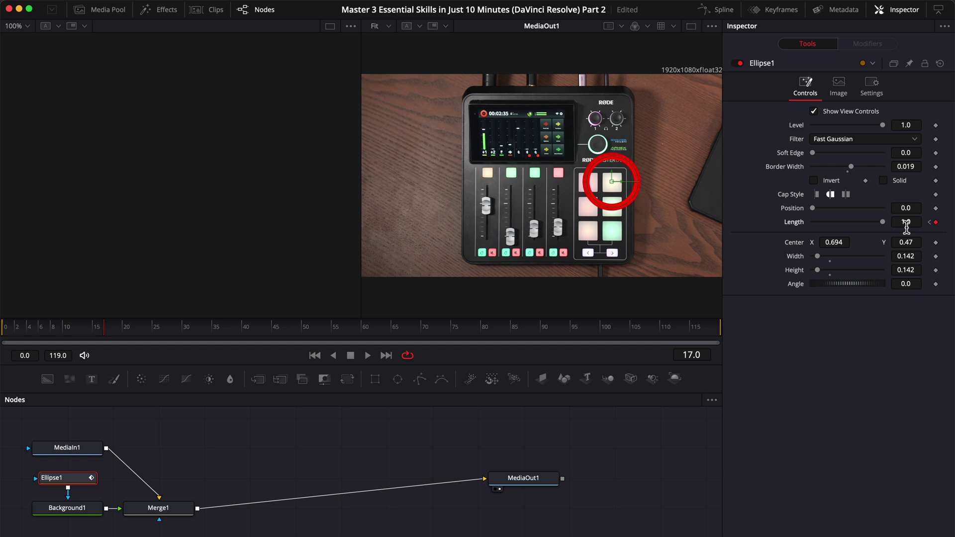
click(4, 325)
key(space)
- In the Spline editor, select the Length keyframes and smooth them with S for easing
click(727, 11)
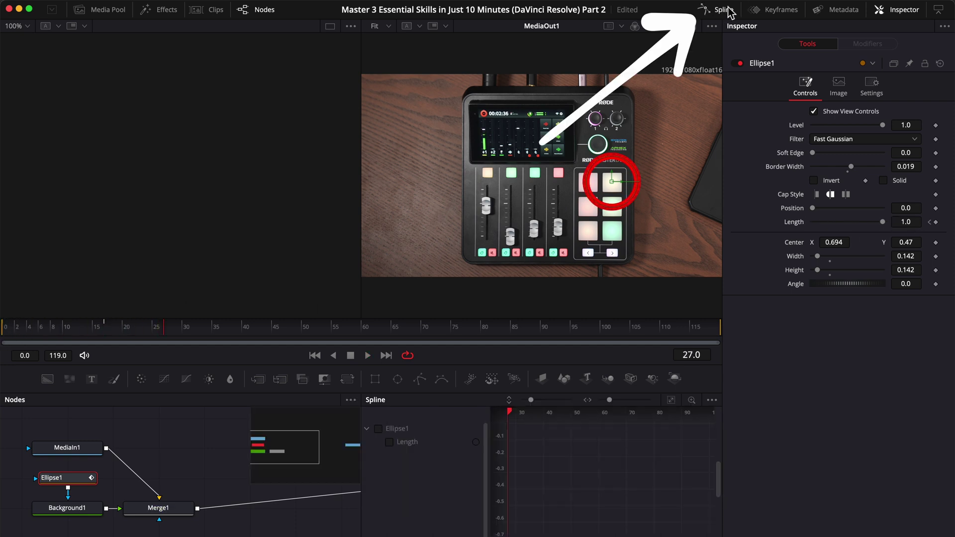
click(378, 429)
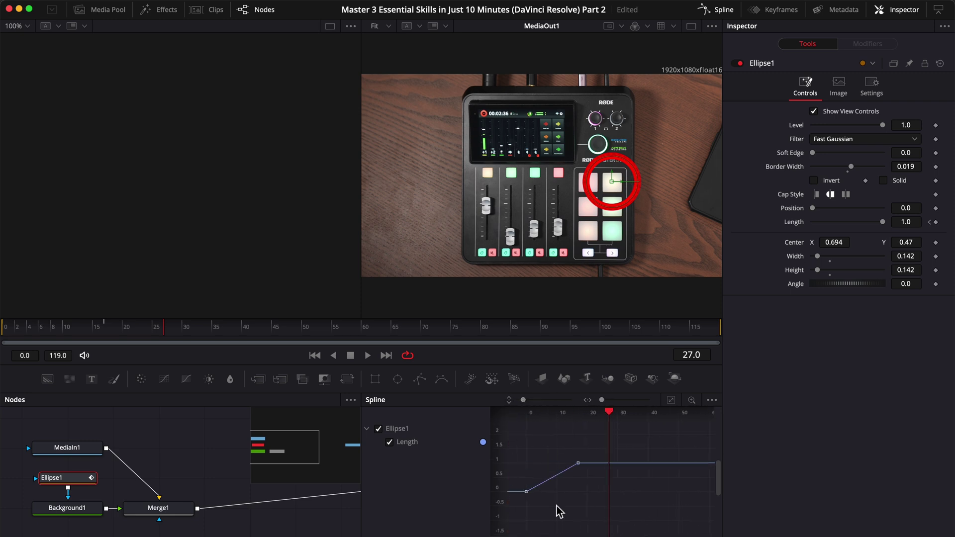
drag(599, 439, 517, 512)
key(s)
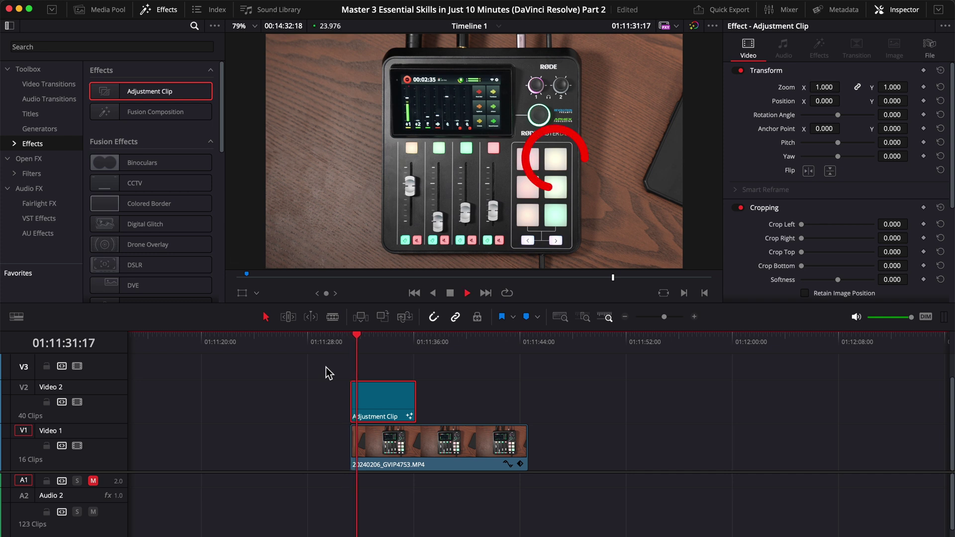
- Place a second Adjustment Clip on V3 above the first and open it in Fusion
key(space)
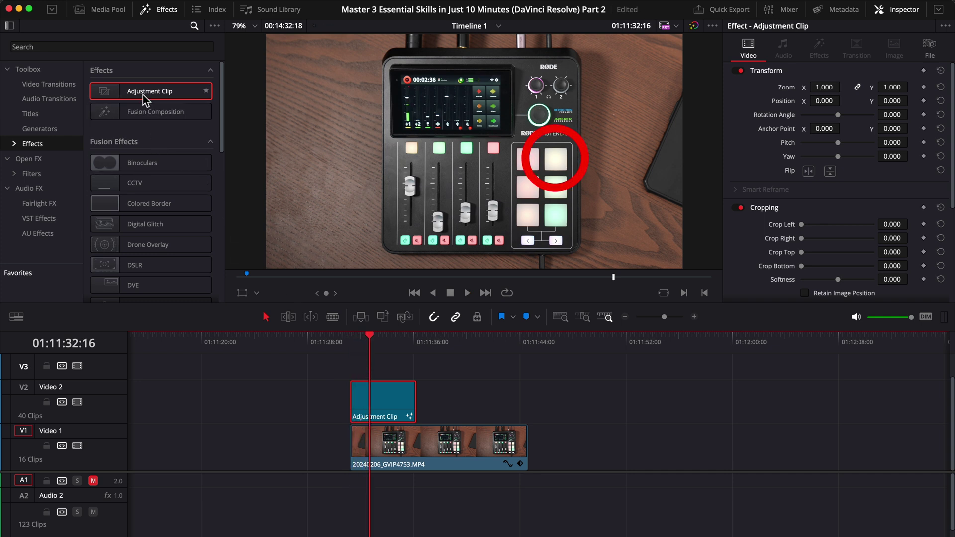
drag(148, 96, 361, 372)
key(Up)
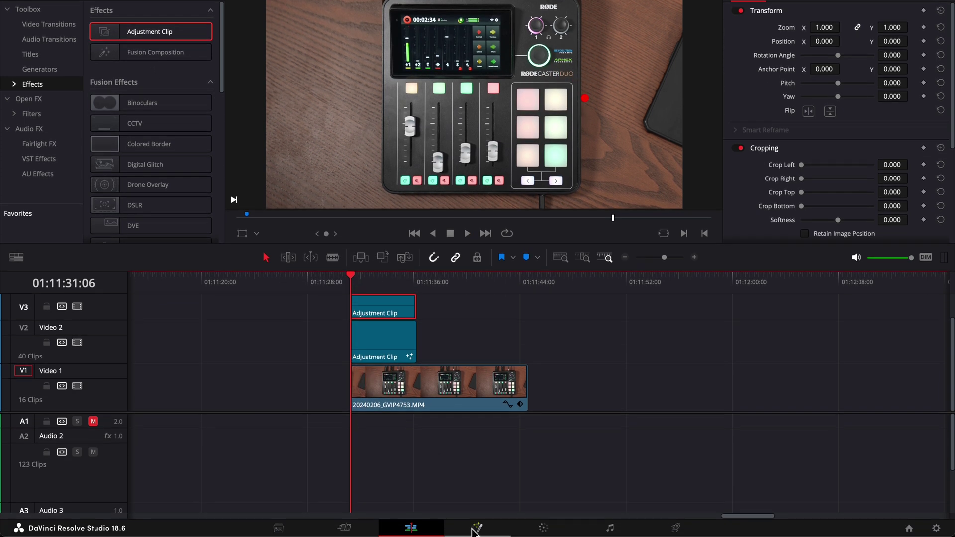
click(475, 528)
- Add a Background node after MediaIn1 and set its colour to solid red
click(78, 479)
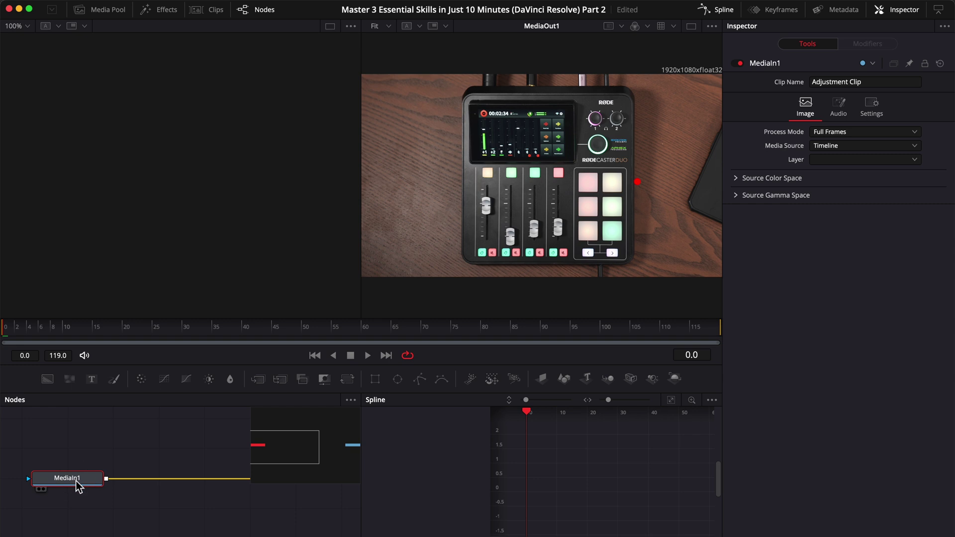
key(shift+space)
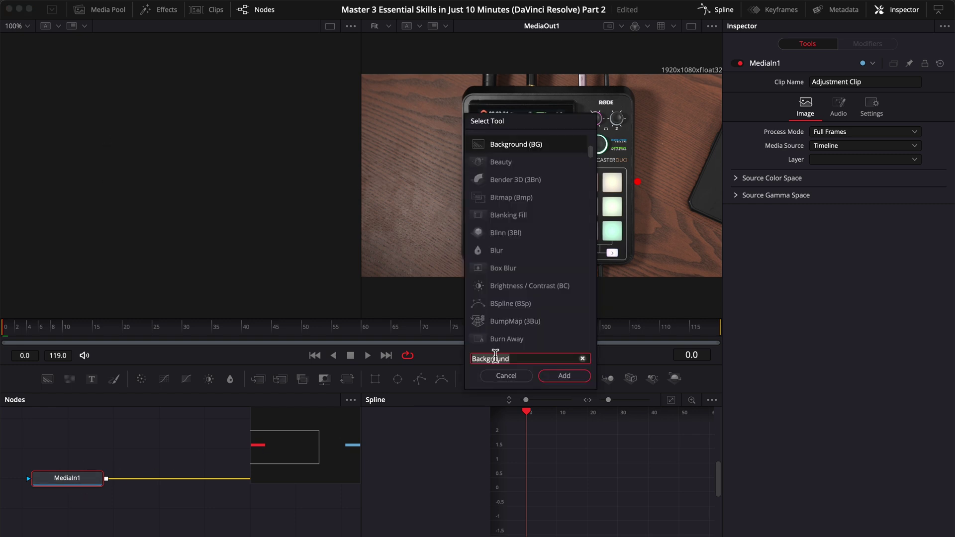
click(551, 376)
click(67, 507)
click(843, 176)
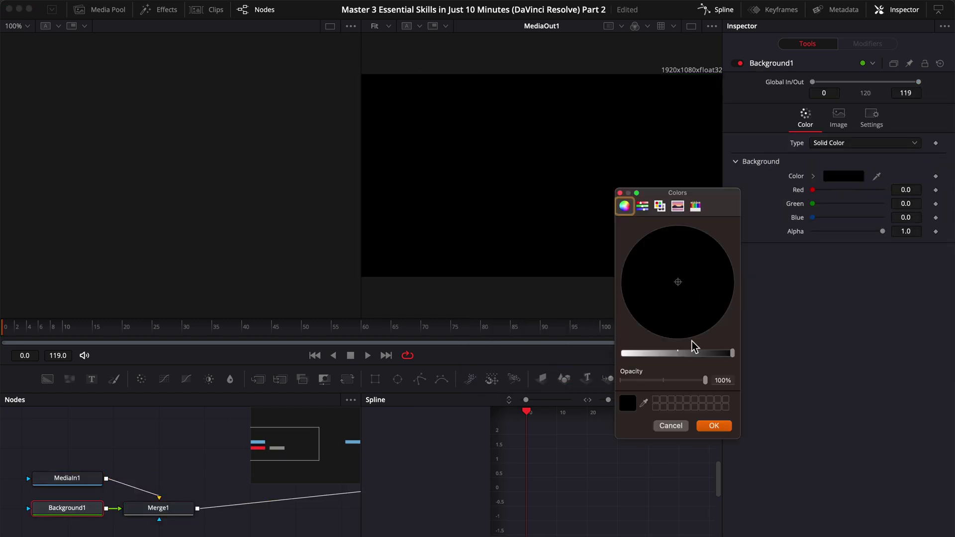
drag(693, 353, 623, 353)
click(733, 284)
click(714, 426)
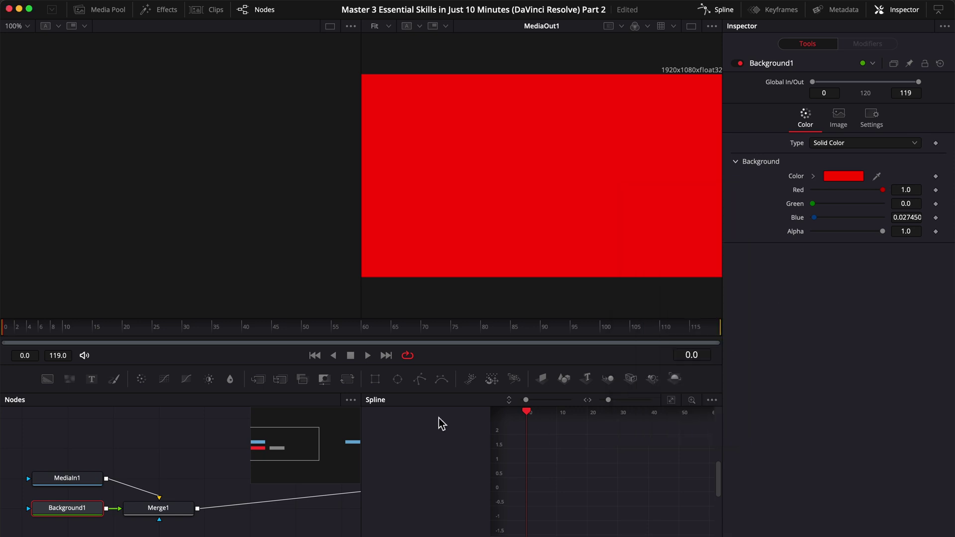
- Mask the red background with a non-solid Rectangle, Border Width 0.016, sized around the first fader
click(376, 380)
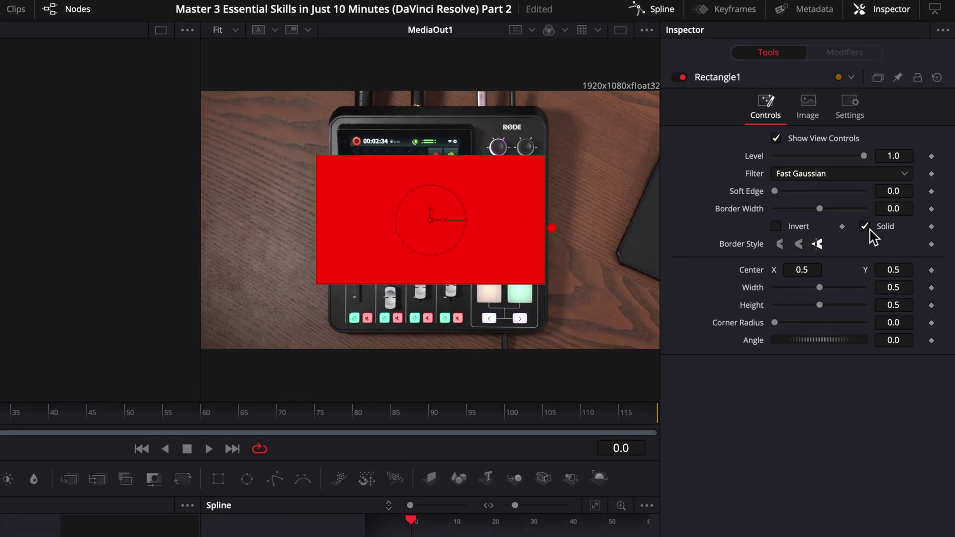
click(865, 226)
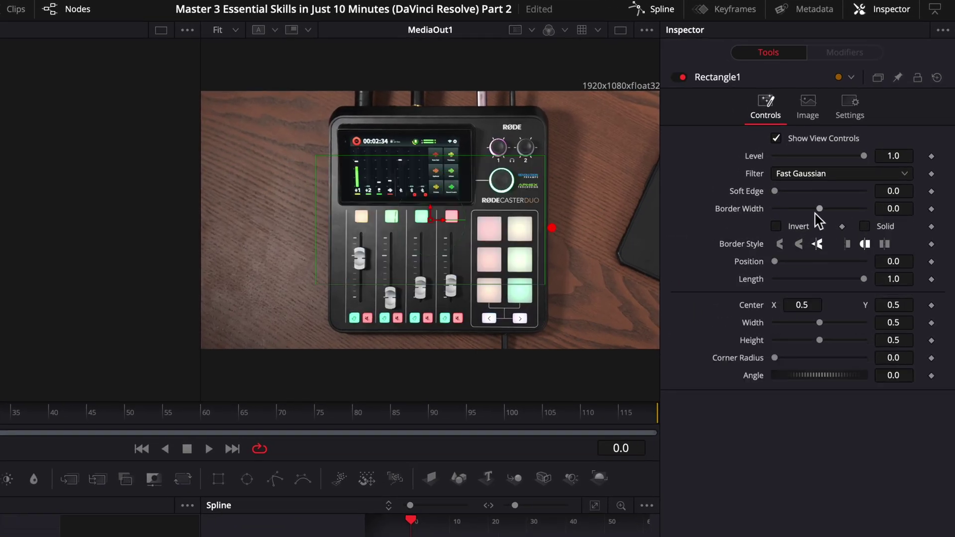
drag(819, 209, 822, 209)
mouse_move(893, 322)
mouse_down()
mouse_move(914, 324)
mouse_move(895, 330)
mouse_up()
click(895, 337)
drag(805, 305, 785, 309)
drag(893, 305, 885, 305)
drag(893, 322, 901, 324)
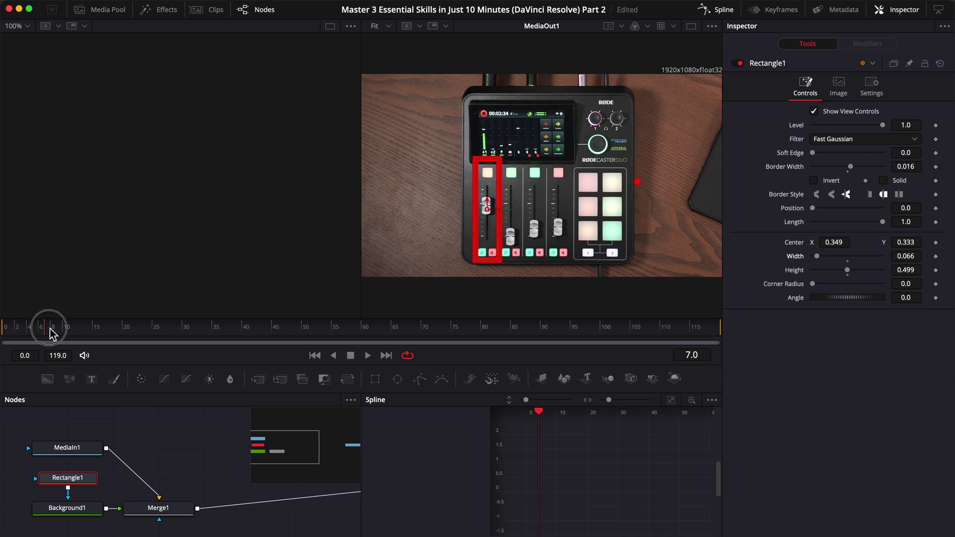
- Keyframe the rectangle's Length from 0 to 1 over 15 frames and select both keys
click(935, 223)
drag(883, 222, 785, 224)
drag(77, 329, 95, 330)
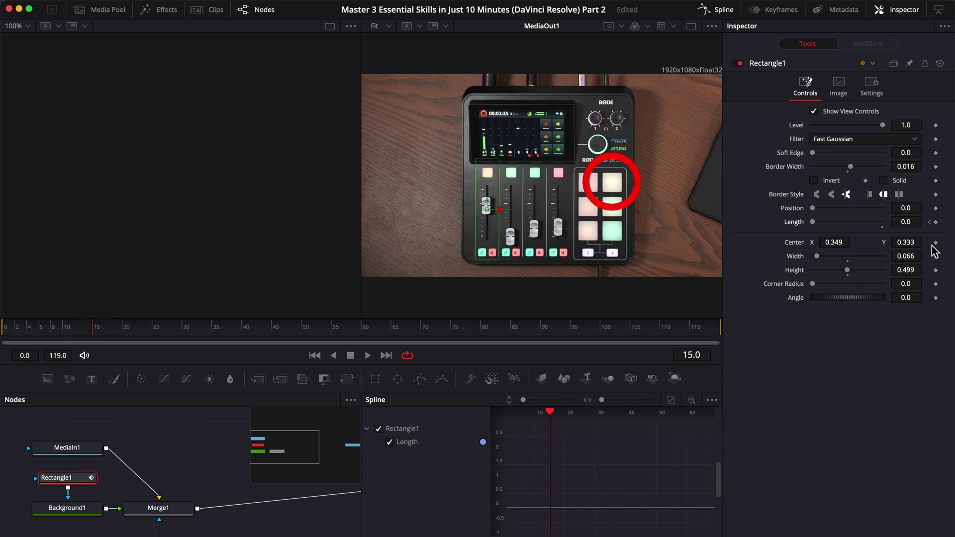
click(935, 223)
drag(812, 222, 919, 224)
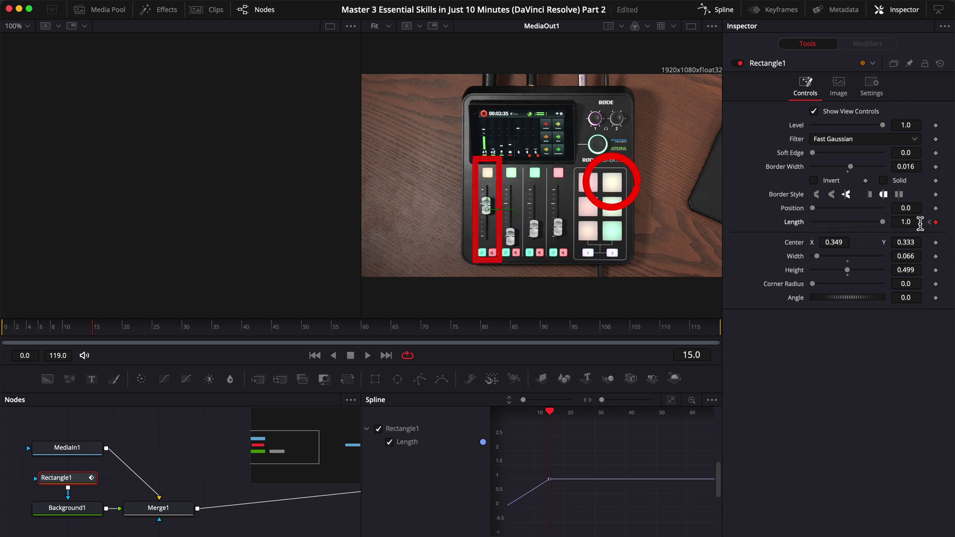
drag(596, 456, 513, 517)
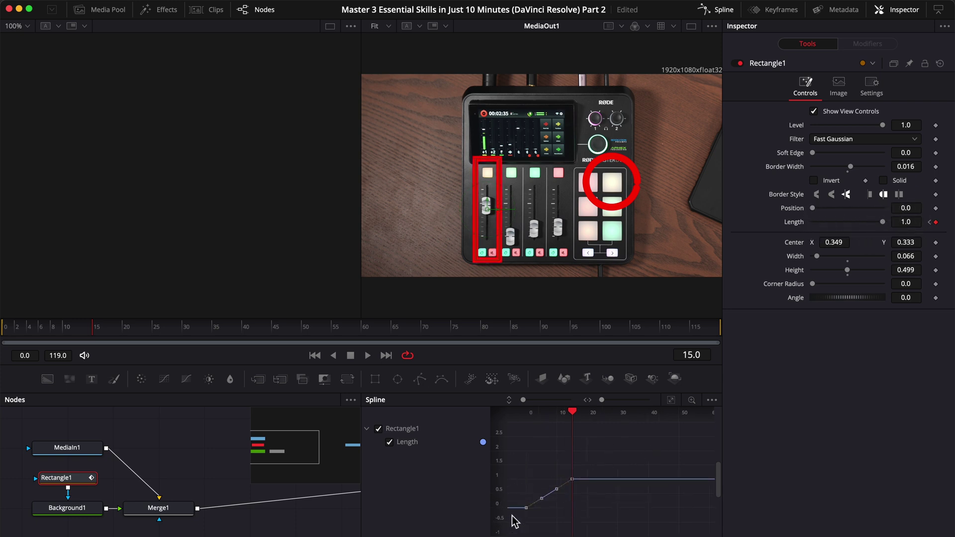
- Ease the rectangle's Length keyframes and shift the V3 adjustment clip slightly later
key(s)
click(4, 328)
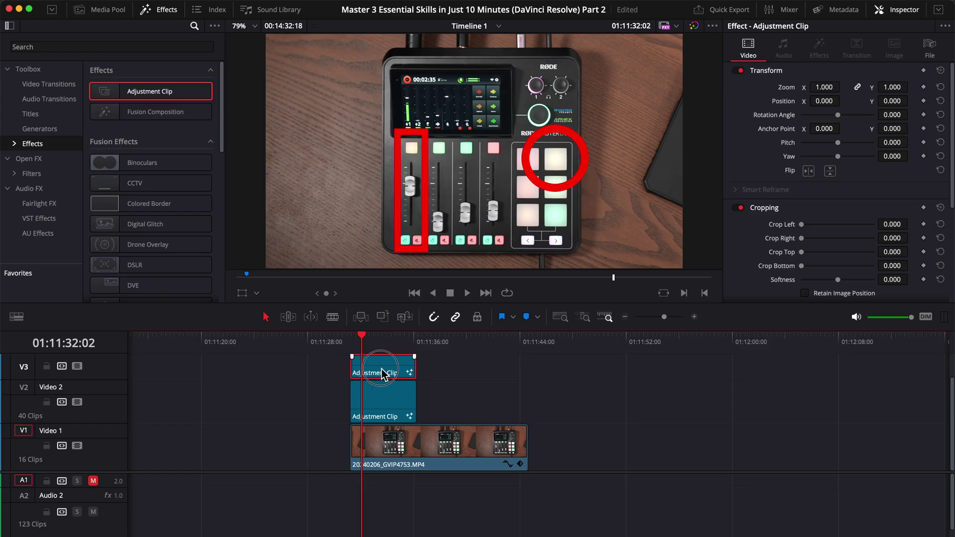
mouse_move(381, 369)
mouse_down()
mouse_move(410, 370)
mouse_move(388, 373)
mouse_up()
- Preview the timeline, then Option-drag a staggered copy of the adjustment clip onto V4
click(356, 346)
key(space)
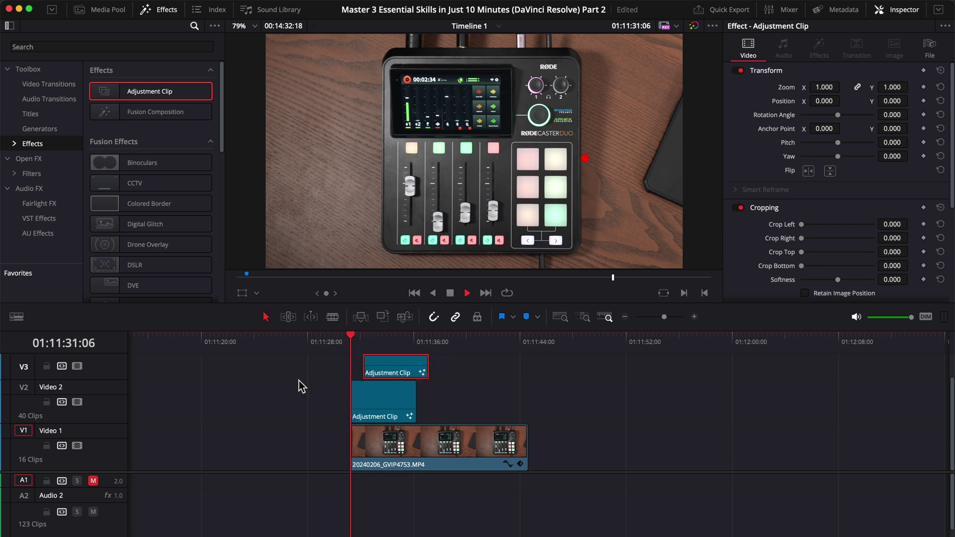
key(space)
drag(389, 373, 398, 373)
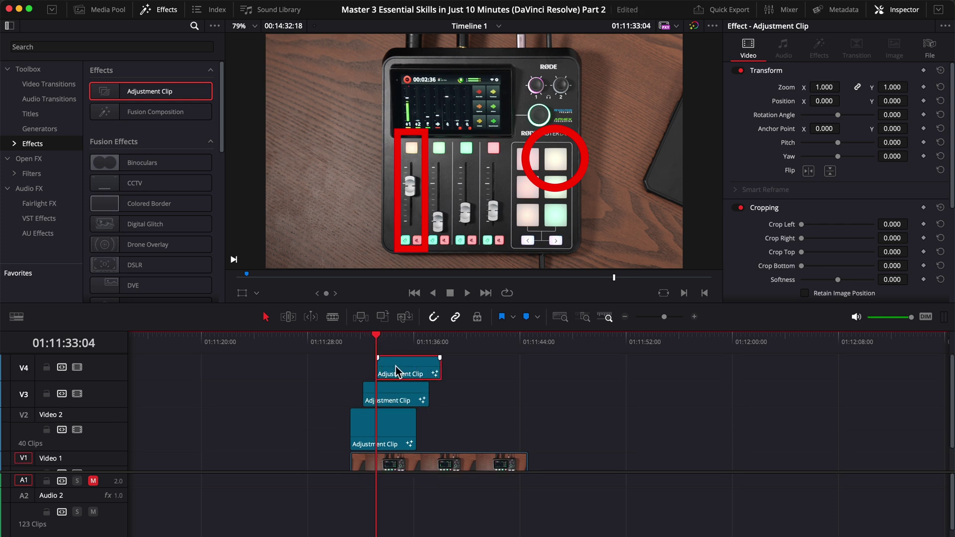
- Check Rectangle1 in Fusion, then scroll the Edit page Effects library toward WilliamJustice > JustHighlighter
click(478, 528)
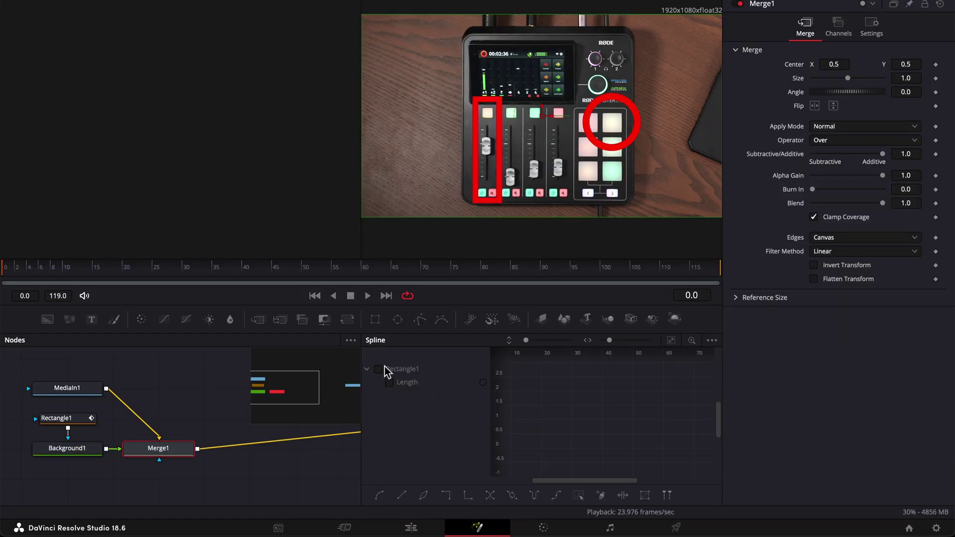
click(65, 418)
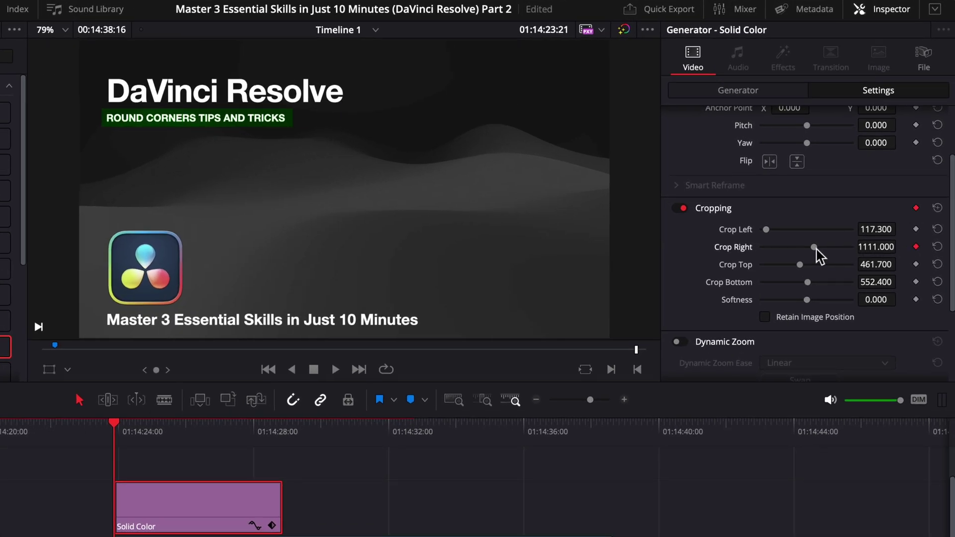
drag(816, 247, 853, 249)
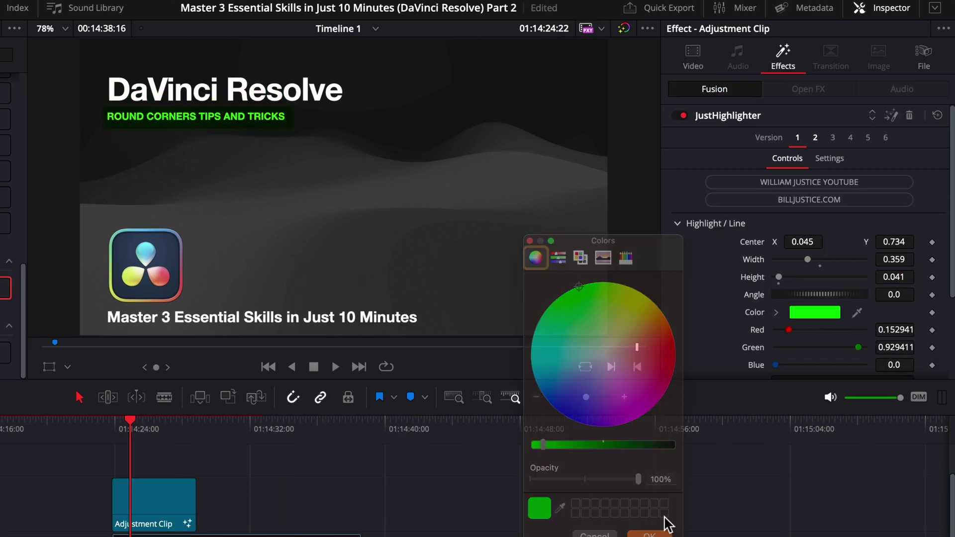
click(666, 523)
scroll(715, 309, down, 3)
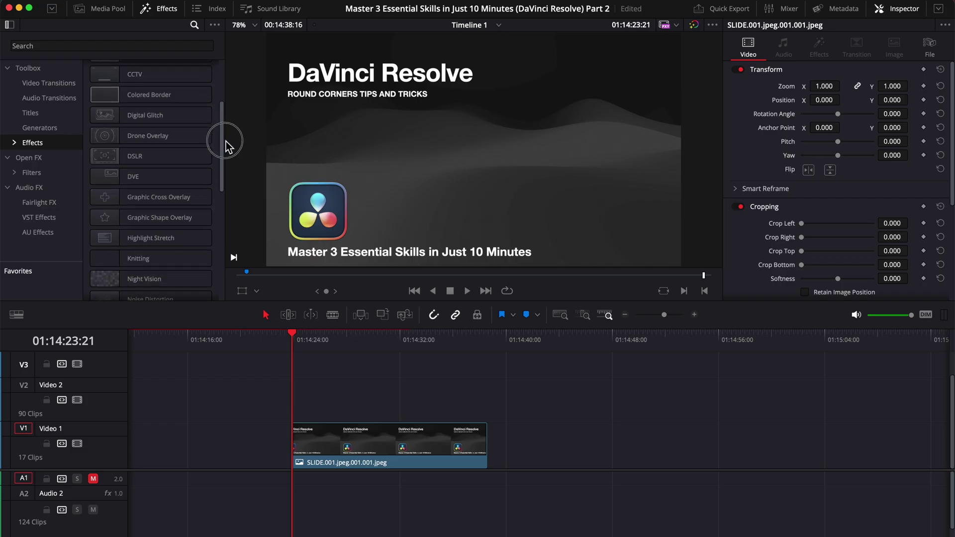
scroll(224, 141, down, 5)
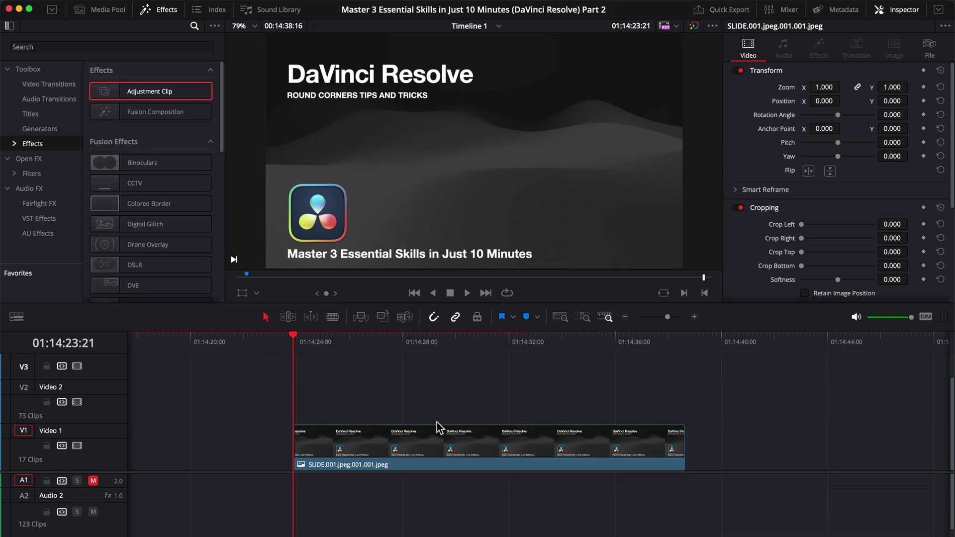
- Add a bright green Solid Color generator on V2 above the title slide
click(438, 435)
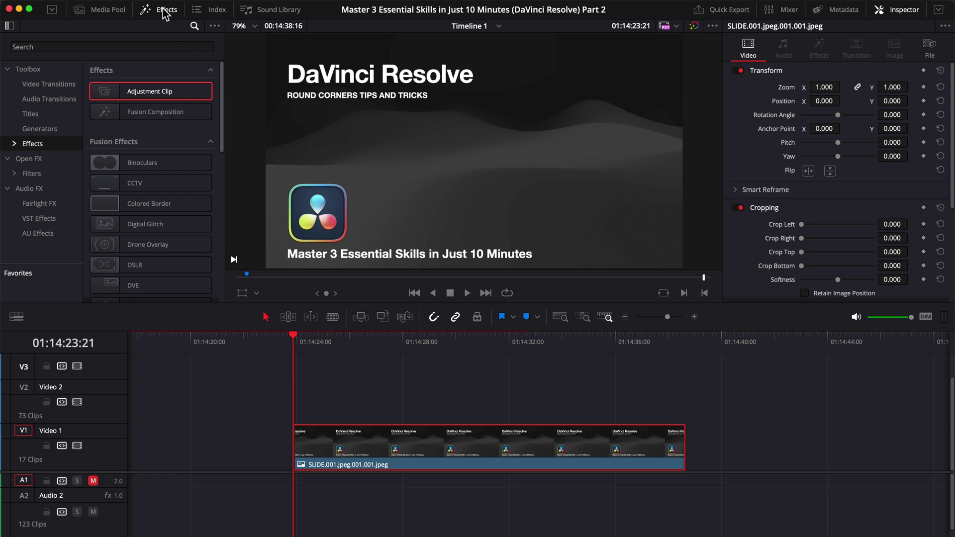
click(40, 129)
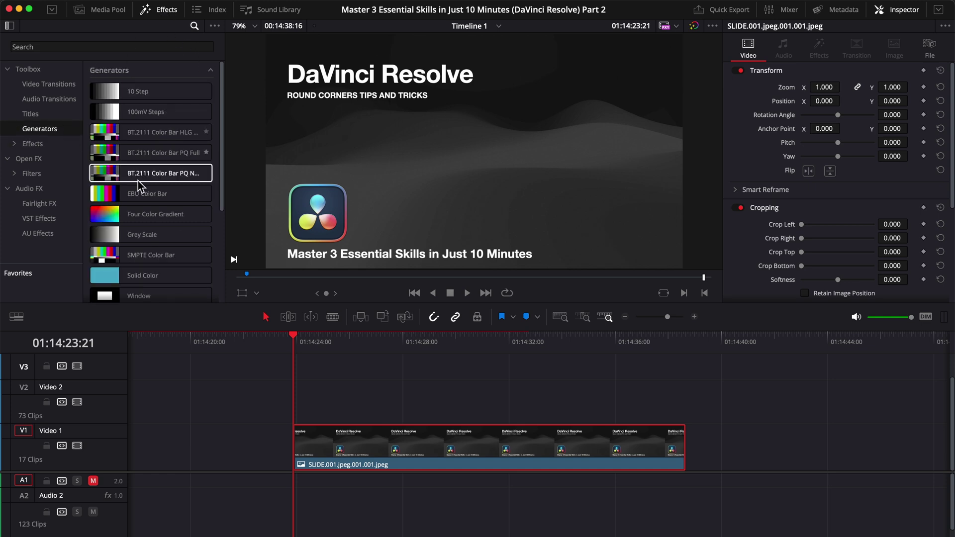
drag(154, 275, 279, 412)
click(810, 111)
drag(731, 353, 623, 353)
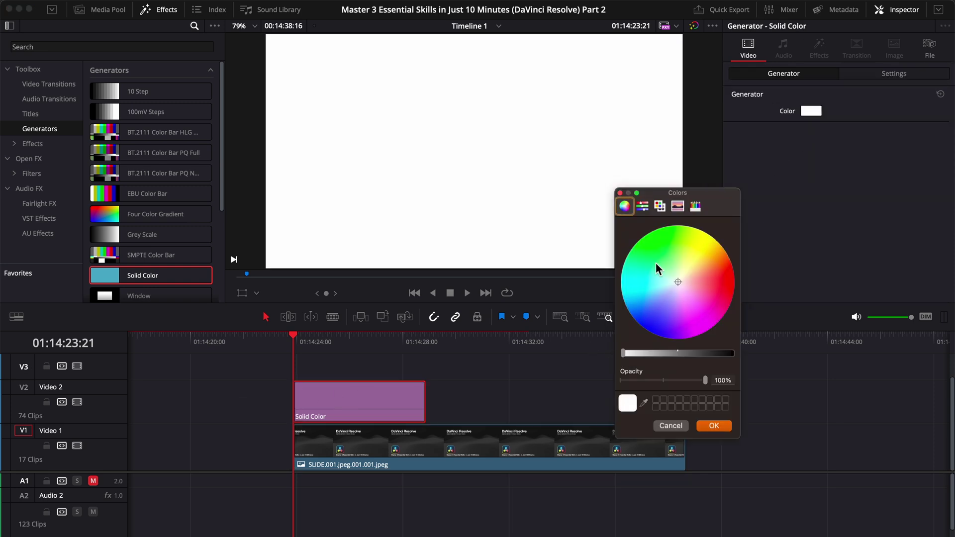
click(648, 235)
click(713, 426)
- Crop and position the green solid into a thin bar behind the subtitle
click(881, 79)
scroll(865, 219, down, 5)
drag(801, 204, 836, 218)
drag(801, 177, 805, 176)
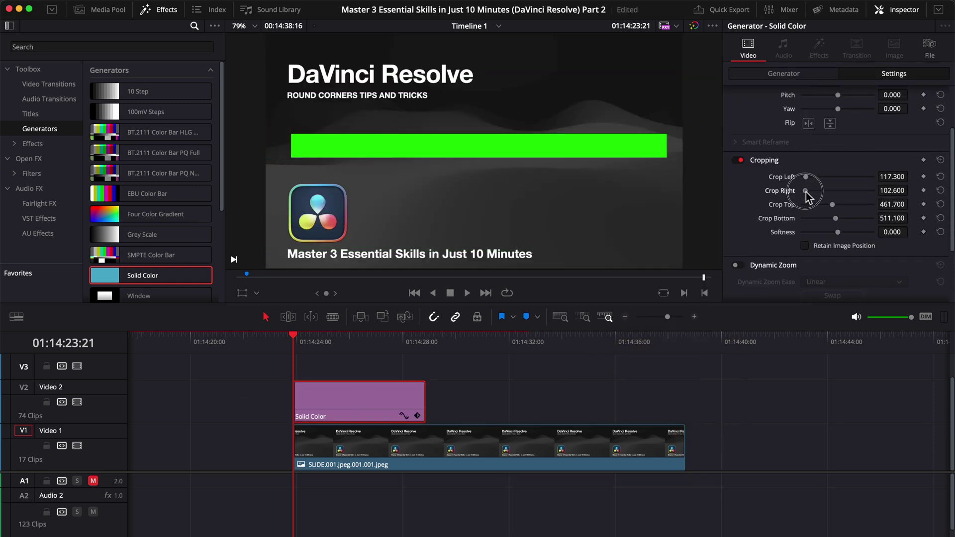
scroll(846, 249, down, 4)
drag(870, 258, 848, 258)
scroll(848, 258, up, 6)
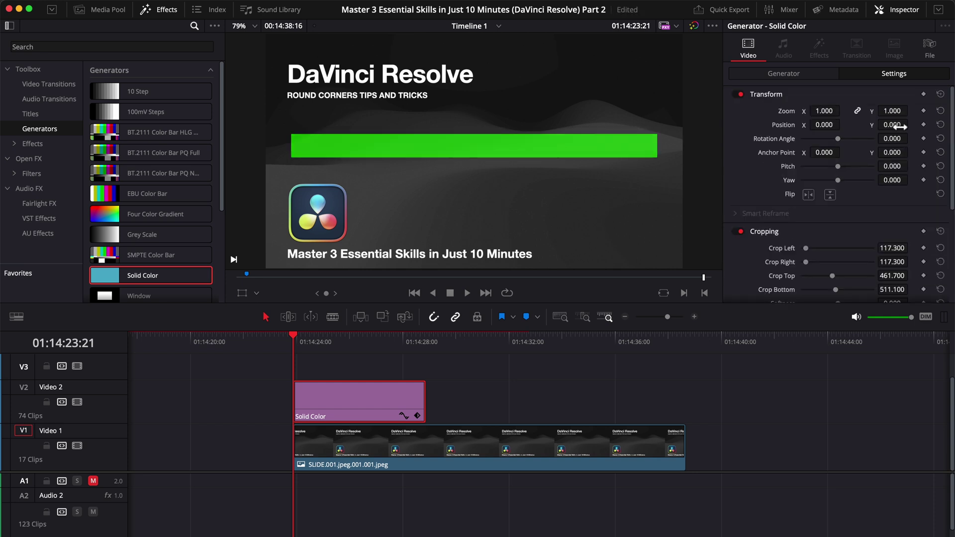
drag(892, 125, 911, 125)
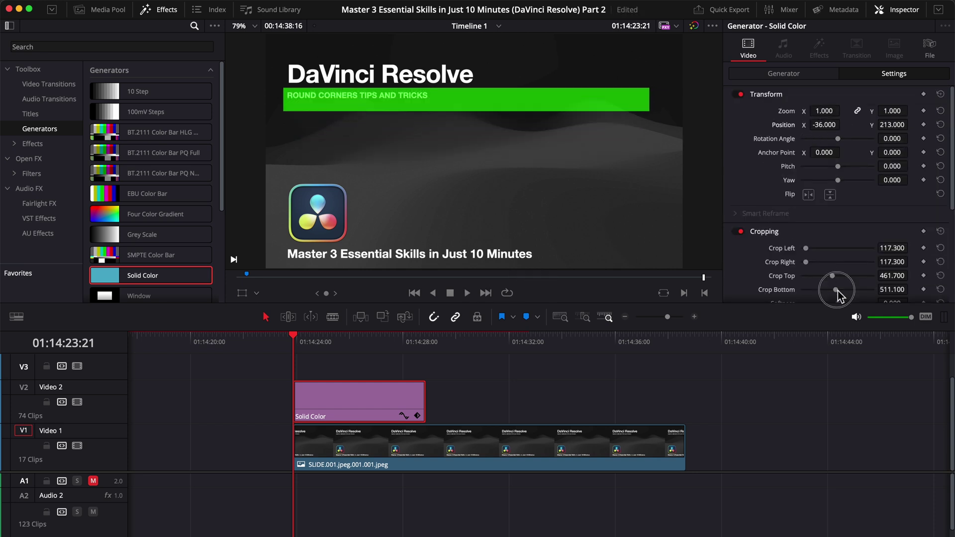
drag(837, 290, 839, 290)
drag(806, 262, 843, 262)
scroll(843, 261, down, 5)
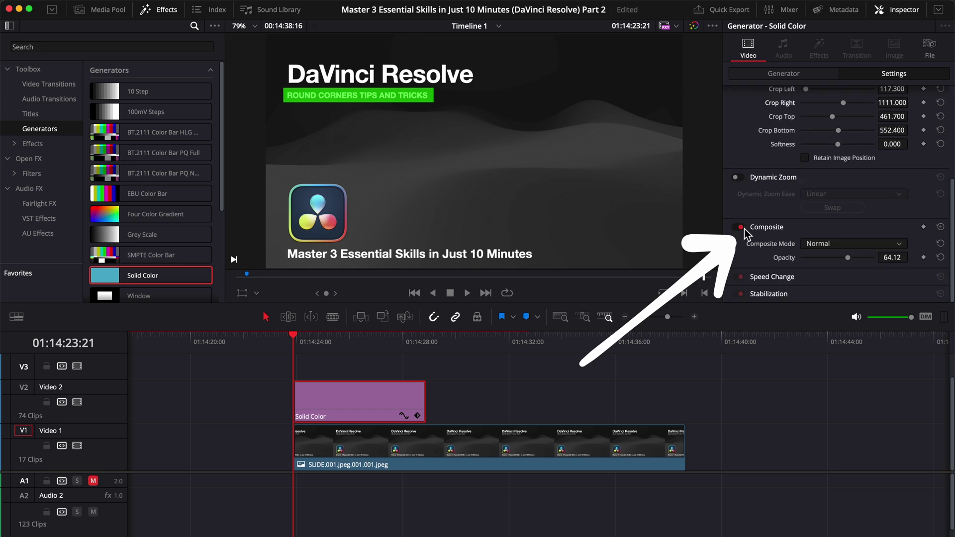
- Set the green bar's Composite Mode to Overlay and reset its Opacity to 100
click(851, 245)
click(839, 284)
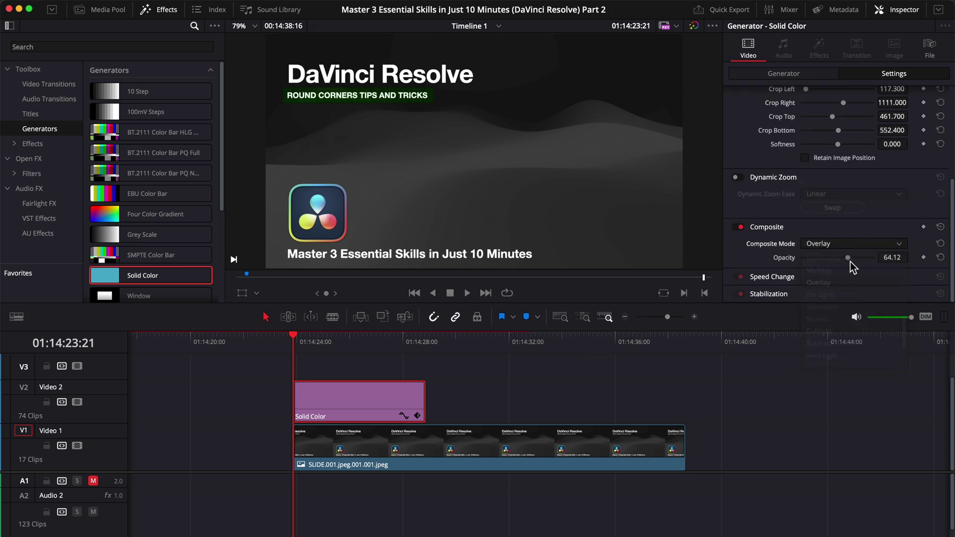
drag(875, 259, 857, 255)
click(939, 257)
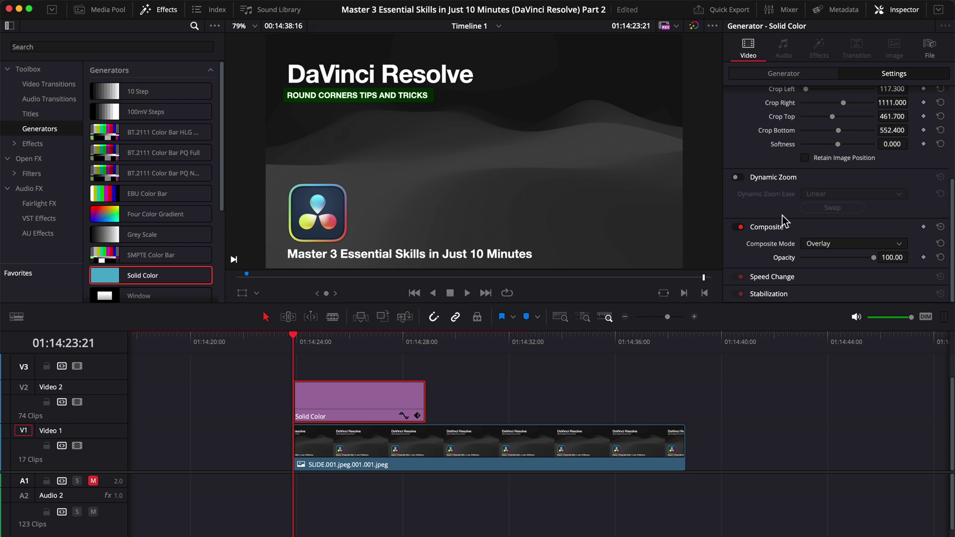
scroll(782, 216, up, 4)
drag(317, 341, 298, 343)
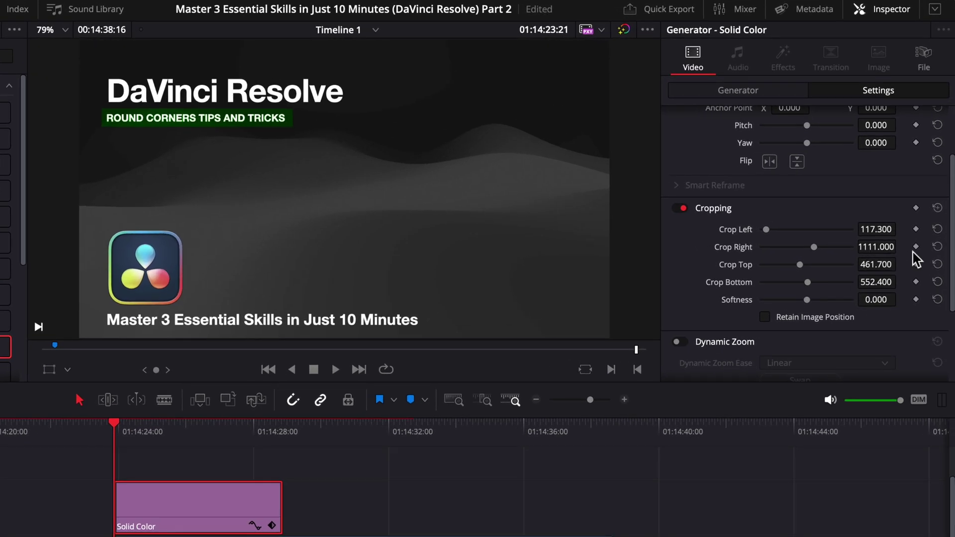
- Keyframe Crop Right from 1803.7 to about 1142 over roughly a second, then play the wipe
click(915, 247)
drag(817, 247, 851, 246)
drag(127, 424, 144, 425)
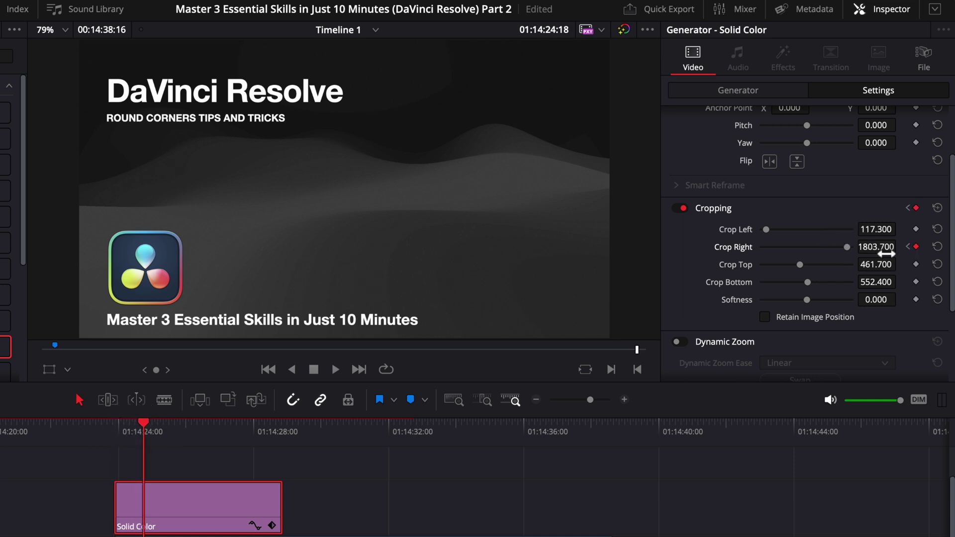
mouse_move(867, 247)
mouse_down()
mouse_move(360, 240)
mouse_move(874, 248)
mouse_up()
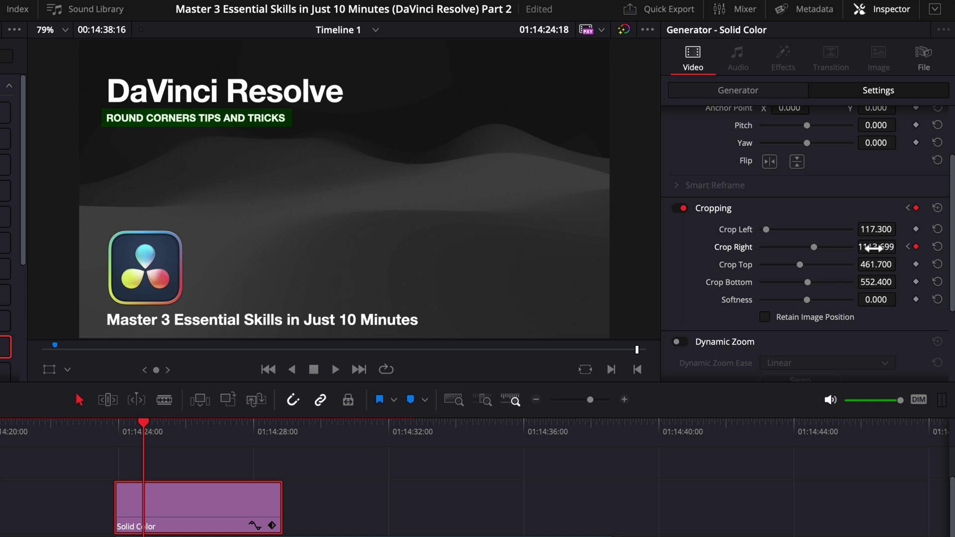
click(115, 440)
key(space)
click(115, 439)
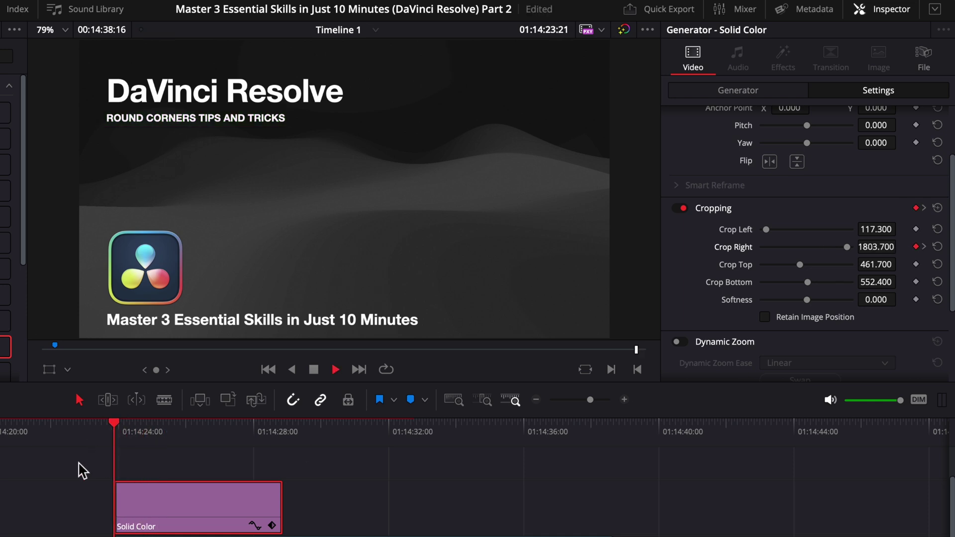
key(space)
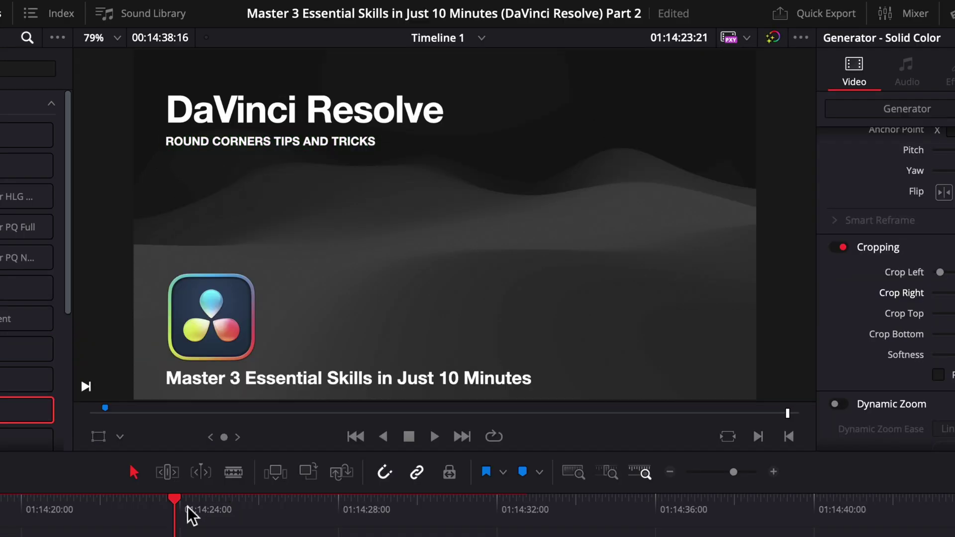
key(space)
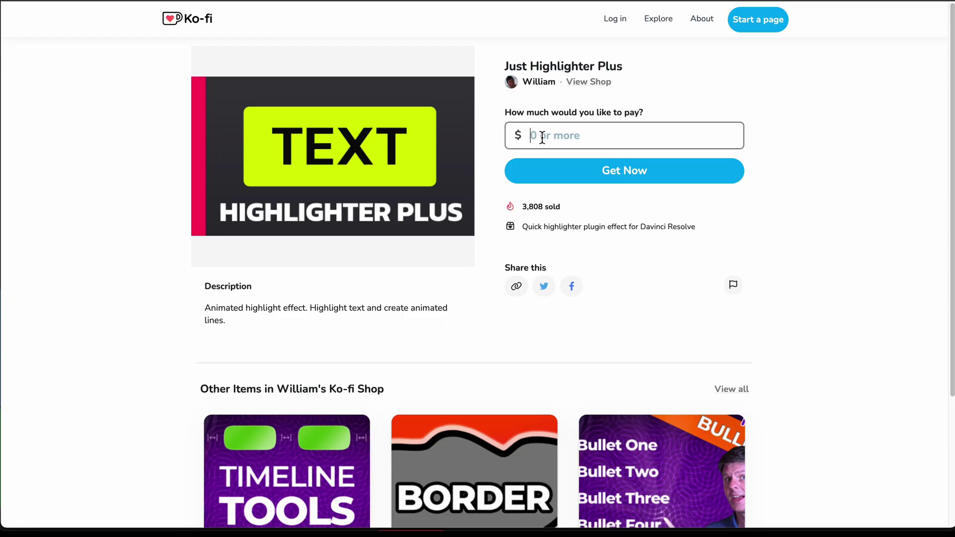
- Enter 0 as the price for Just Highlighter Plus on Ko-fi and proceed to checkout
click(516, 141)
text(0)
click(621, 177)
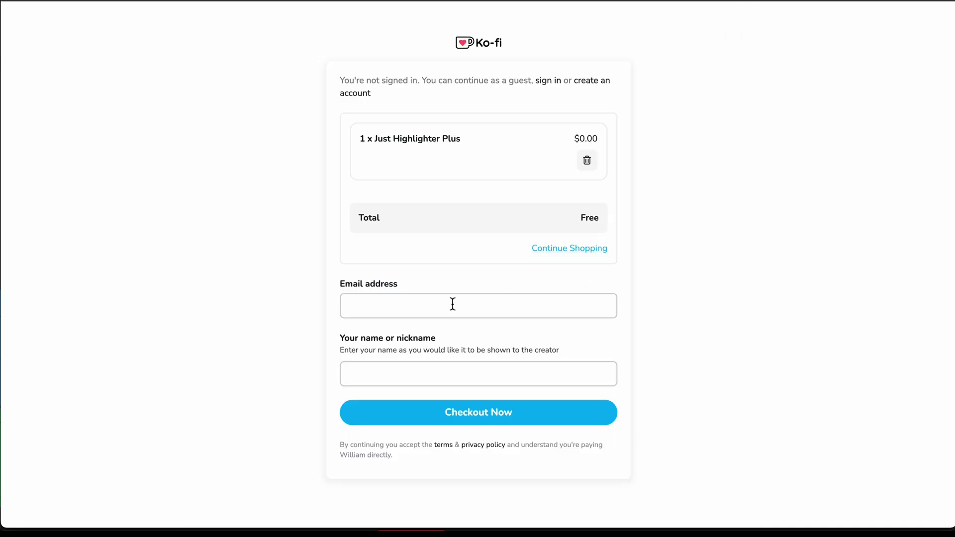
click(360, 377)
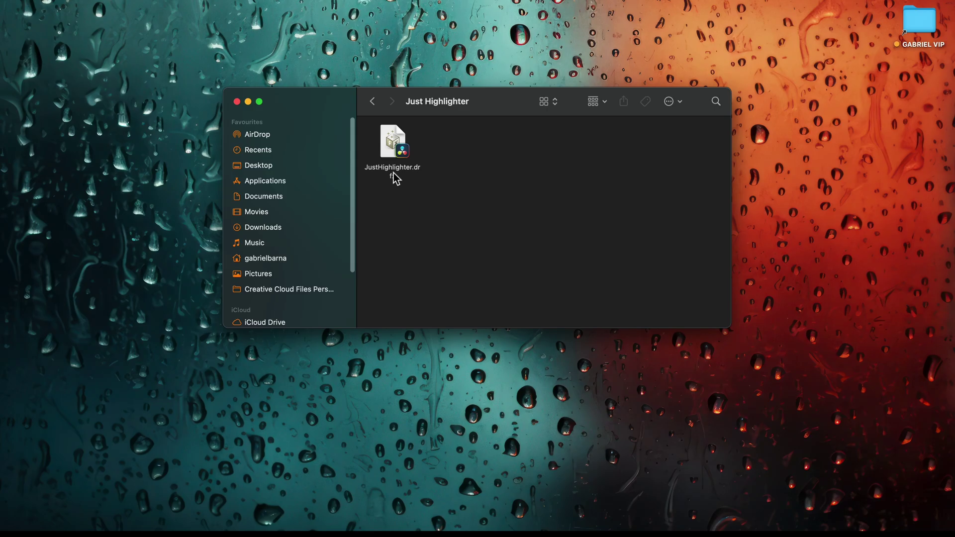
- Install the downloaded JustHighlighter.drfx bundle, overwriting the existing one
click(396, 175)
double_click(395, 172)
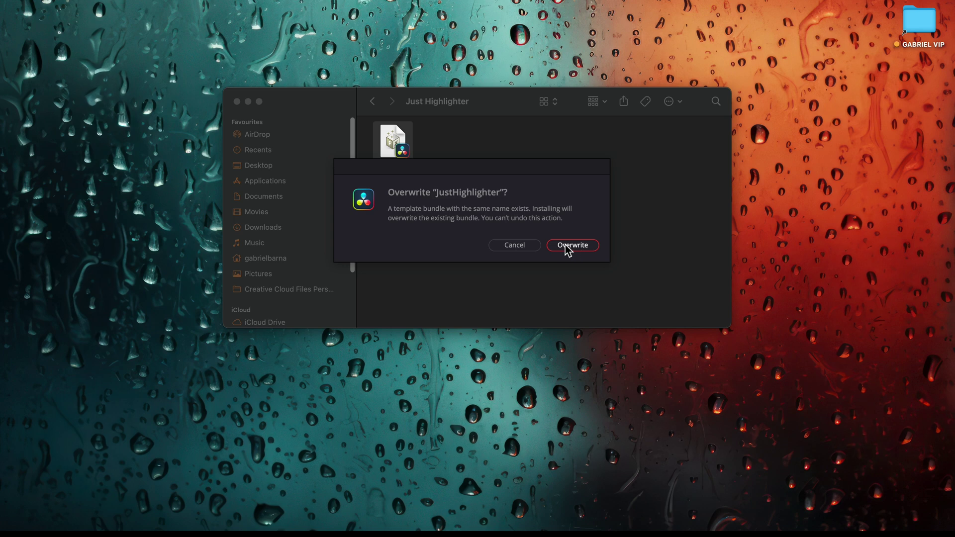
click(512, 245)
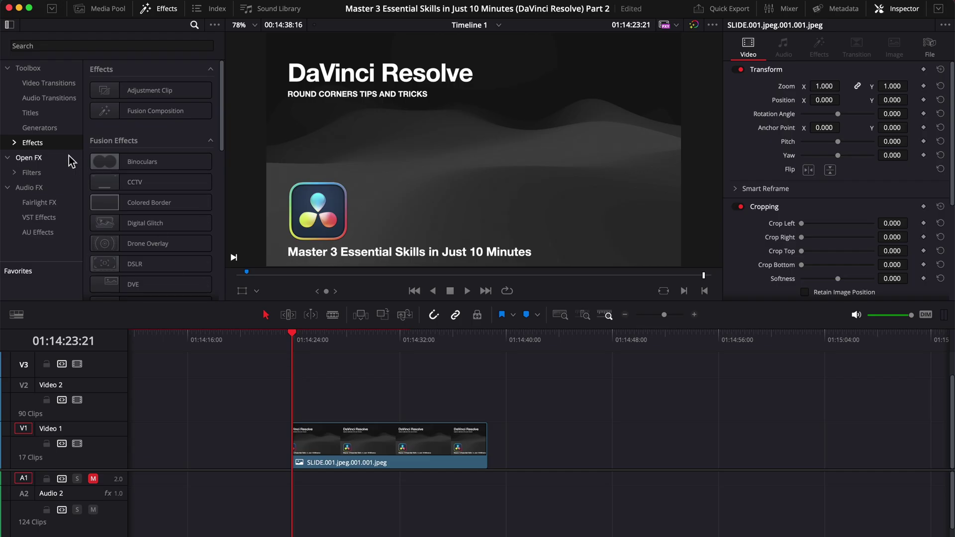
- Apply JustHighlighter to the title slide clip on V1 and preview the highlight
drag(223, 100, 231, 256)
drag(136, 228, 317, 452)
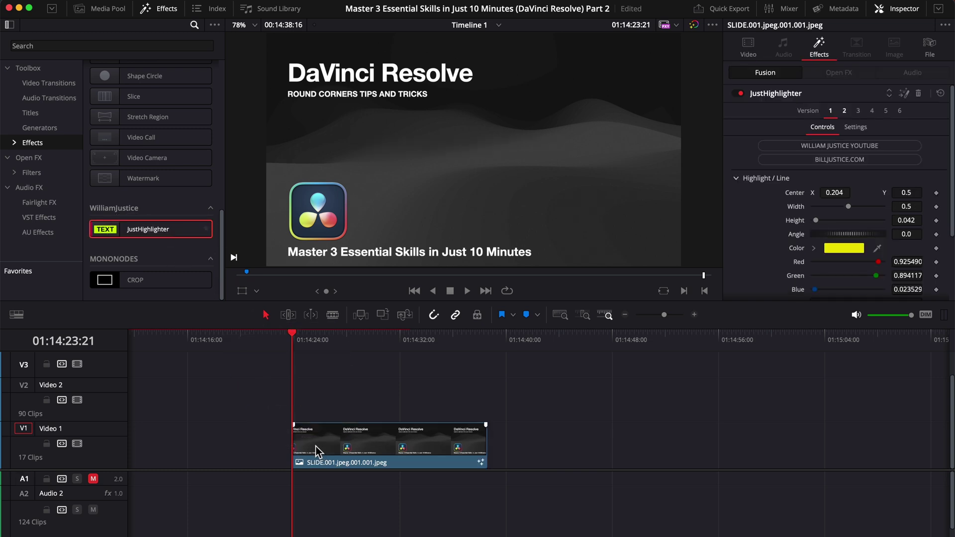
click(315, 443)
key(space)
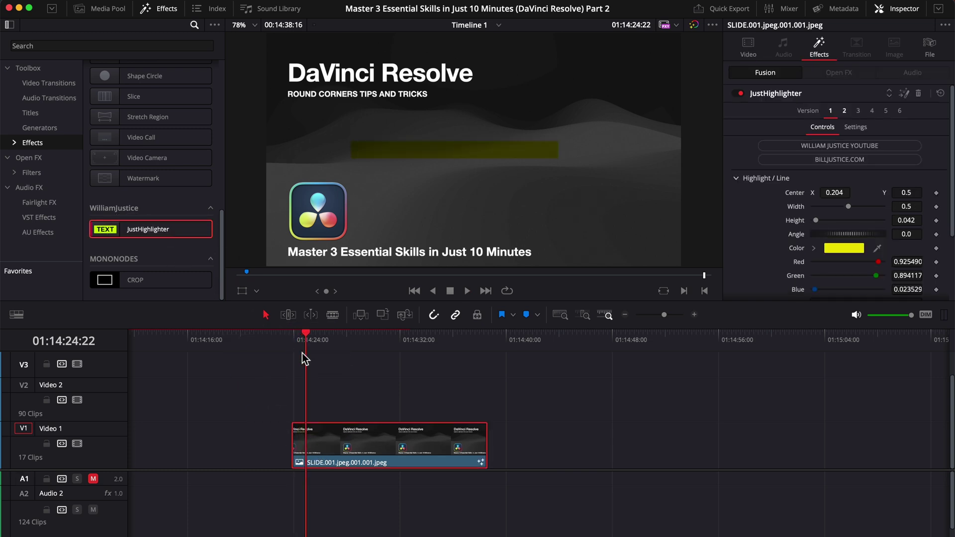
click(294, 339)
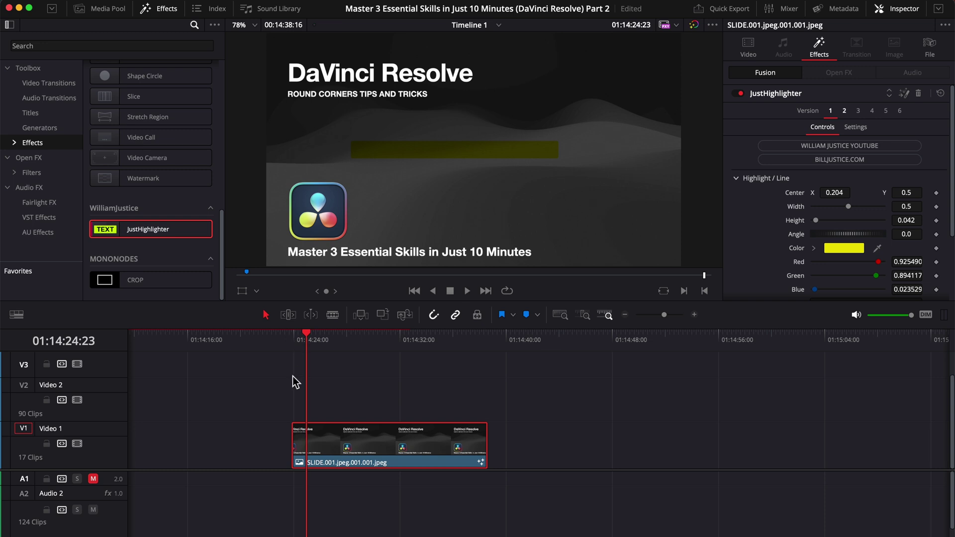
click(292, 379)
click(292, 354)
- Remove JustHighlighter from the slide, add an Adjustment Clip on V2, and apply JustHighlighter there
click(917, 93)
scroll(149, 174, up, 10)
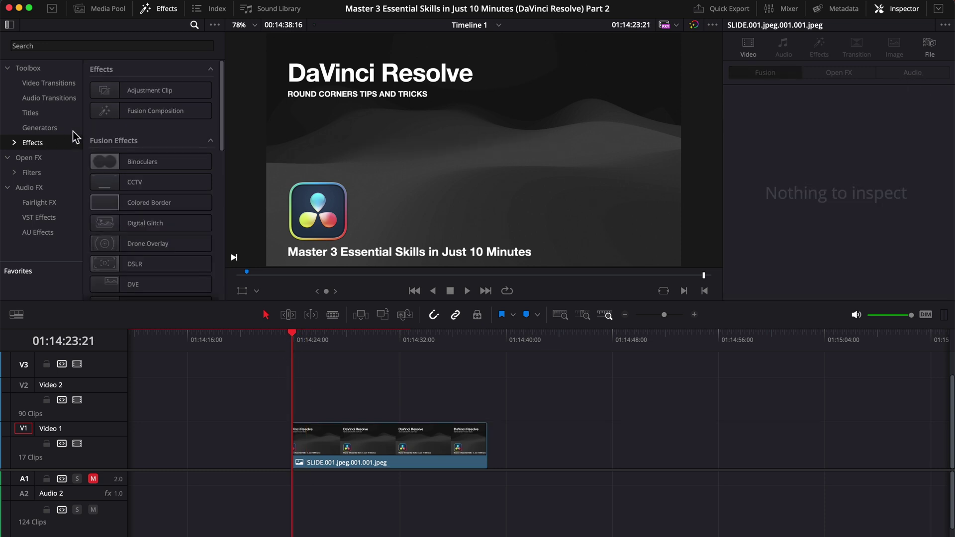
drag(149, 90, 296, 422)
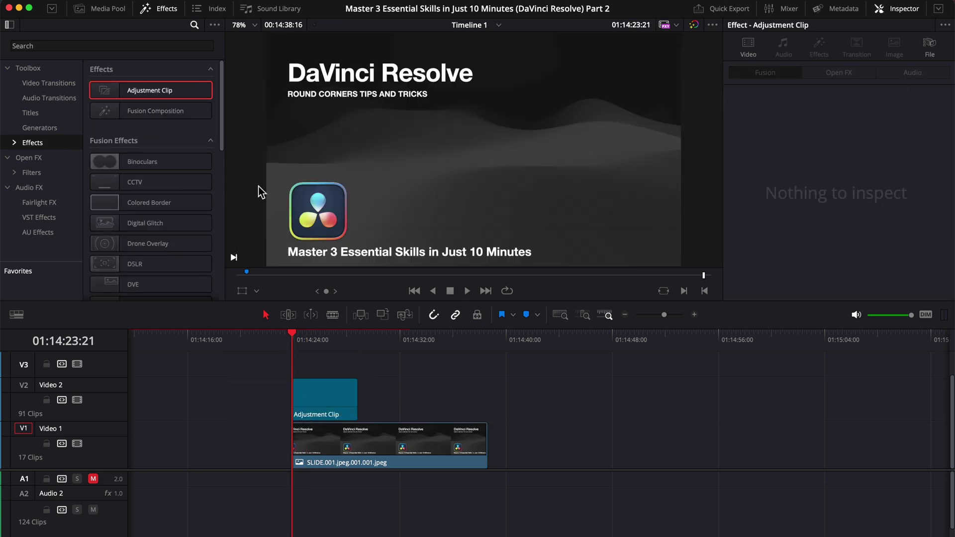
drag(224, 149, 224, 289)
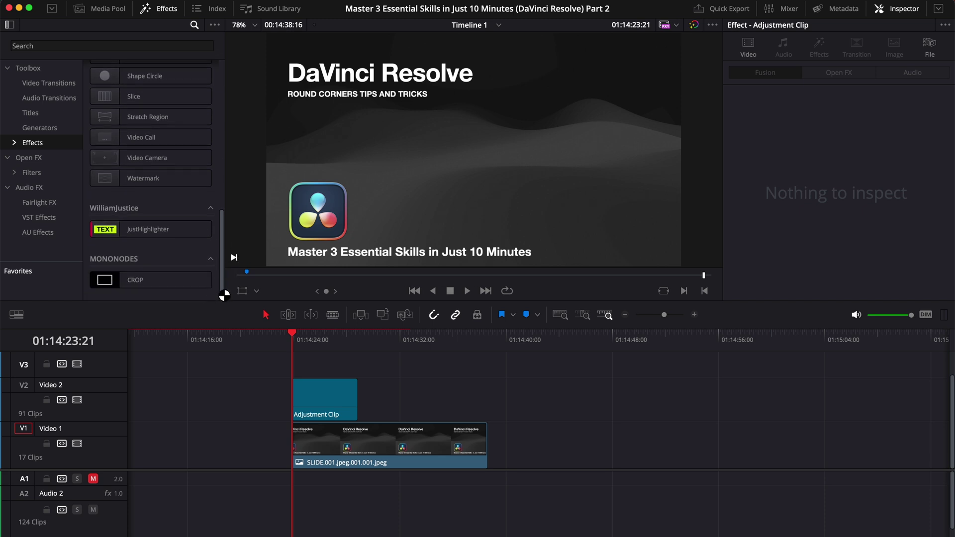
drag(172, 233, 321, 405)
key(space)
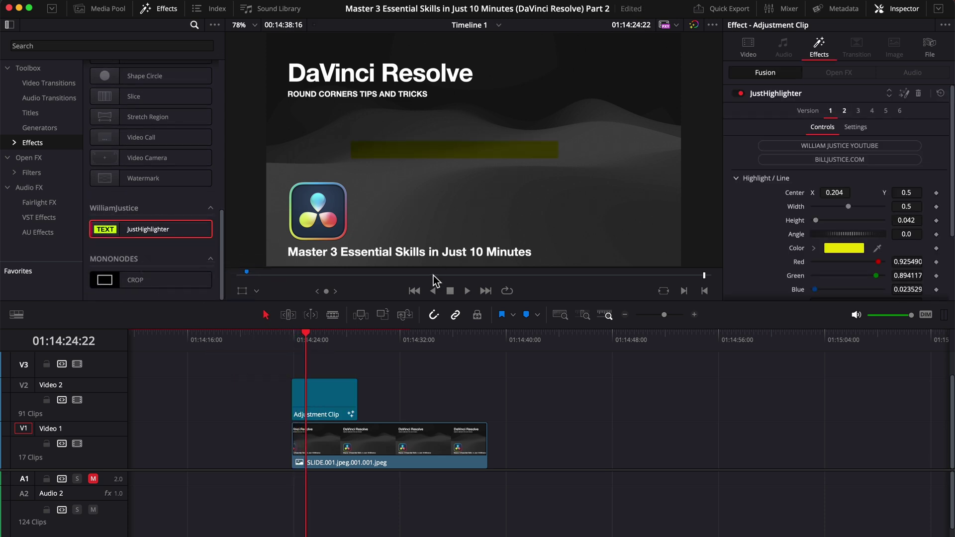
- Set Center X/Y, Width and Height to cover the subtitle and make the highlight green
drag(834, 193, 739, 191)
drag(906, 192, 563, 176)
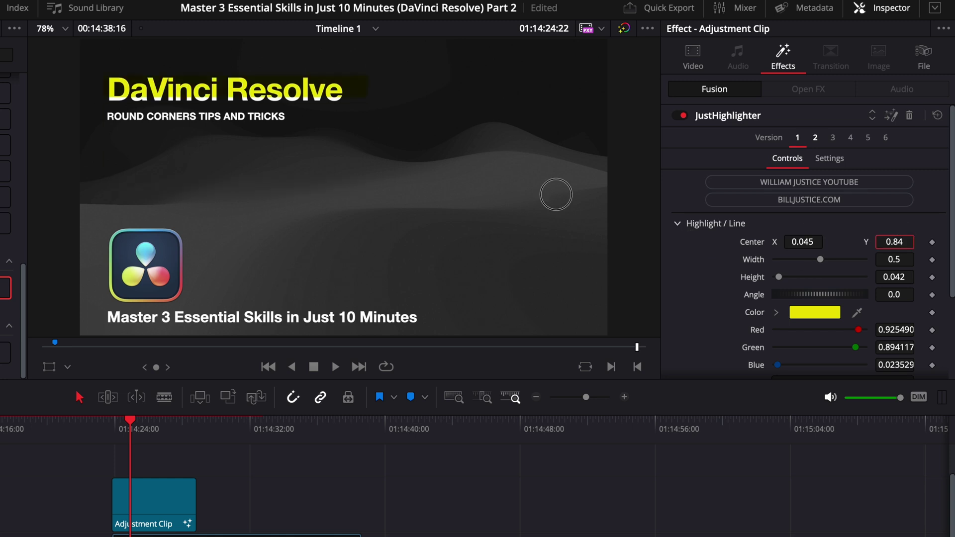
drag(893, 259, 799, 269)
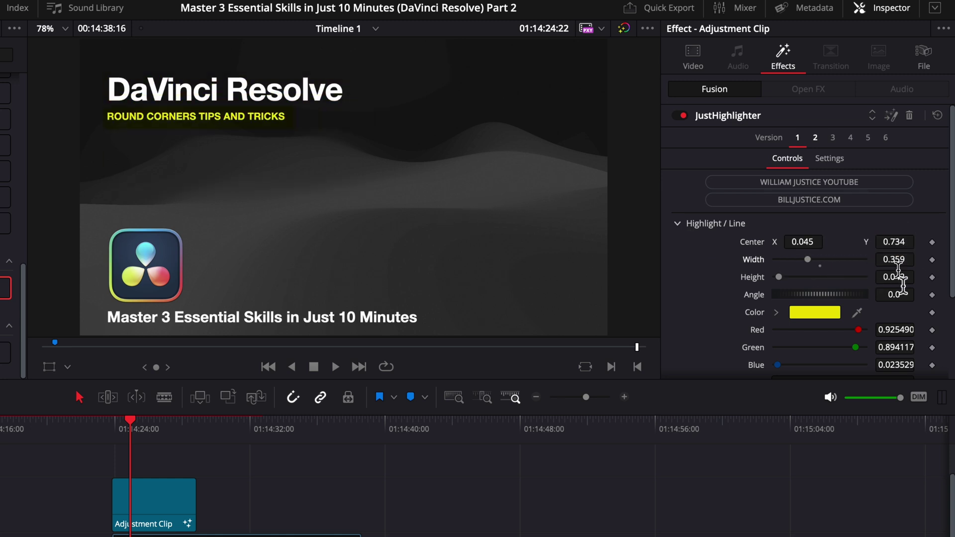
drag(894, 277, 901, 277)
click(815, 314)
click(577, 278)
click(678, 465)
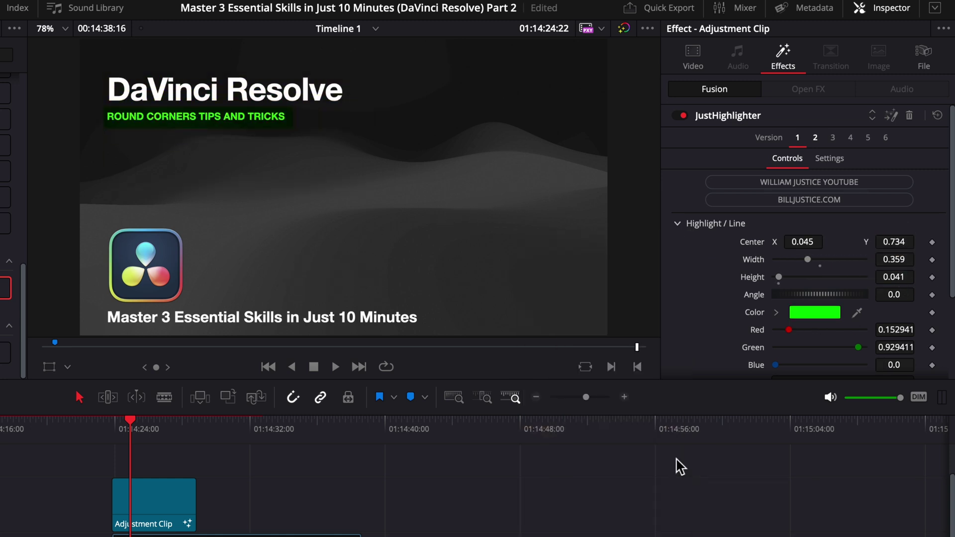
- Reset Blend and Blur Size to 0.0, set Animate Time to 57, and preview
scroll(714, 308, down, 3)
click(813, 305)
double_click(814, 304)
double_click(792, 321)
double_click(798, 339)
drag(799, 339, 793, 339)
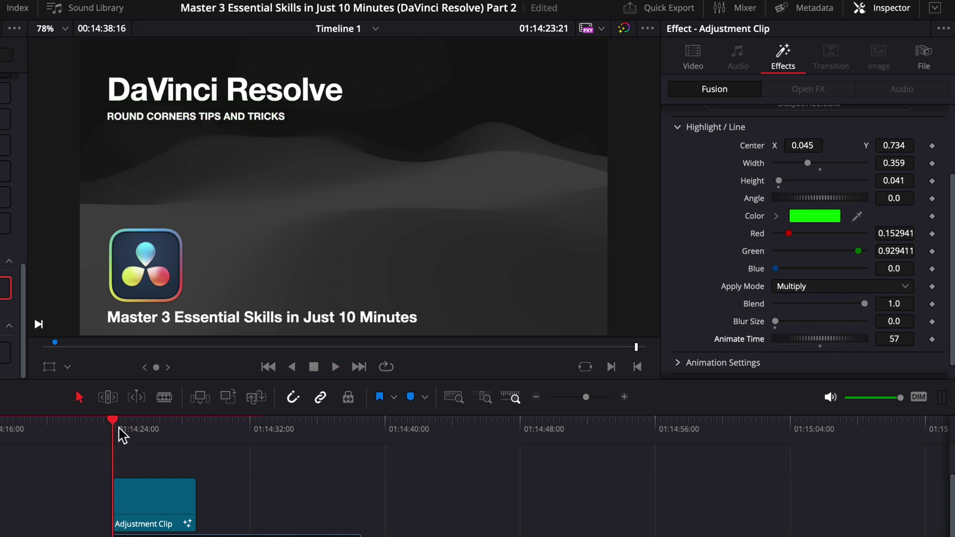
key(space)
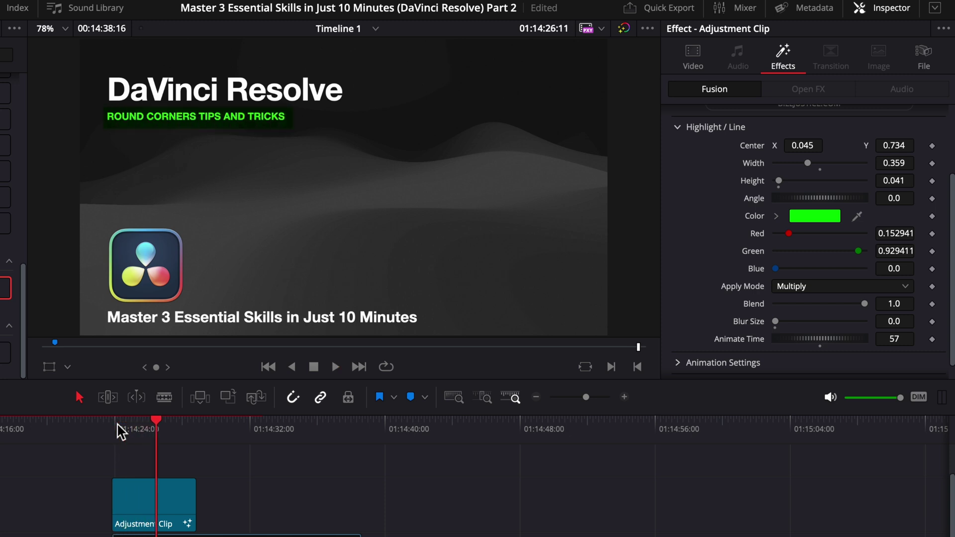
scroll(677, 306, down, 1)
click(678, 345)
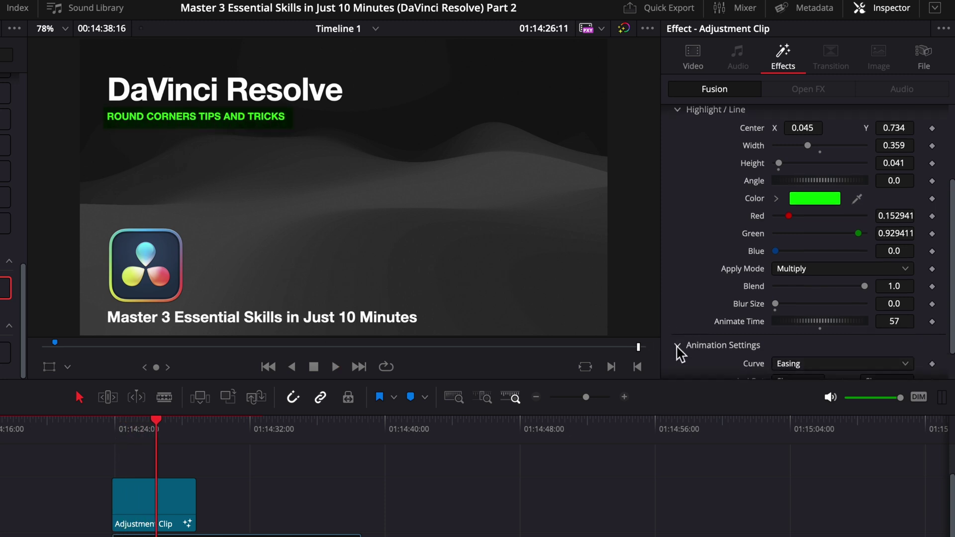
scroll(692, 328, down, 2)
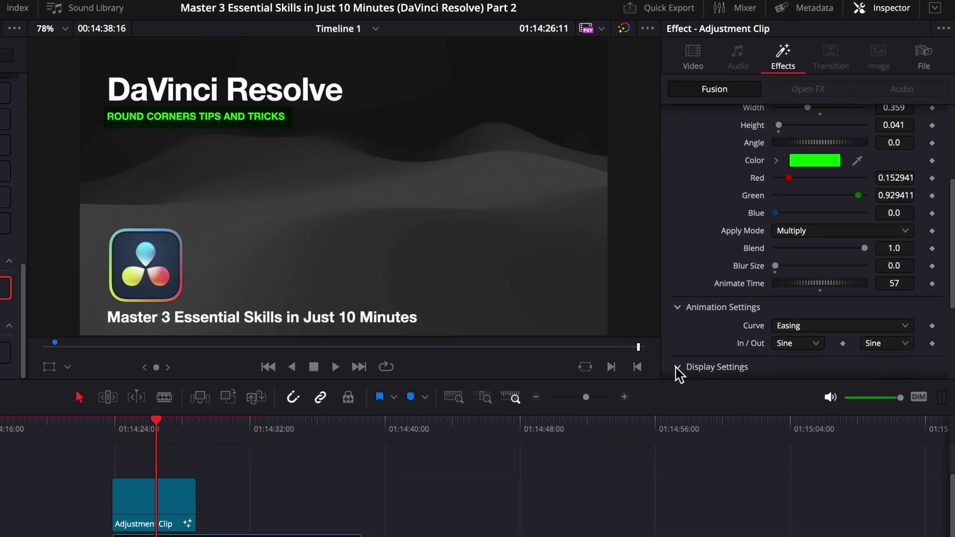
- In Display Settings, raise the highlight's contrast and detail and adjust its seethe and refraction
click(741, 291)
click(782, 311)
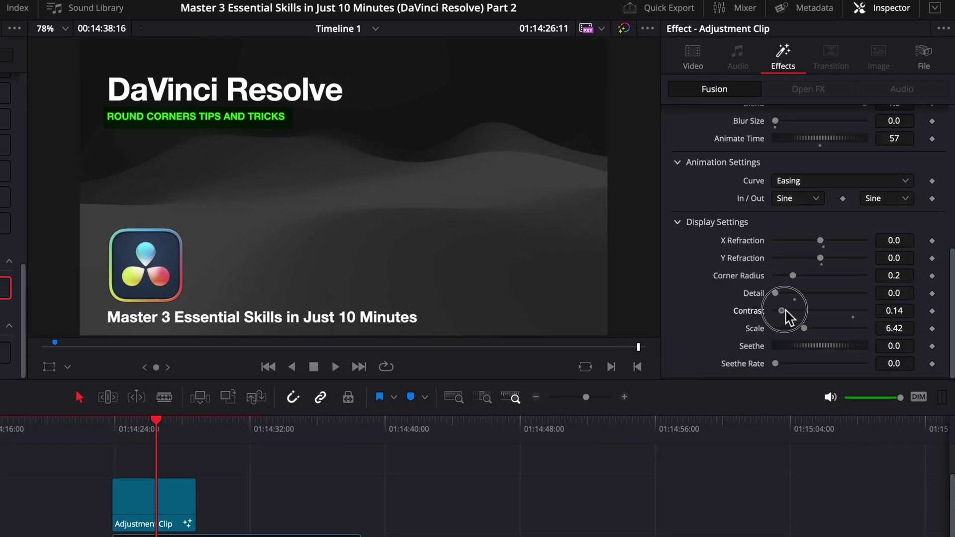
drag(785, 312, 821, 293)
drag(820, 346, 846, 348)
drag(820, 240, 811, 240)
drag(819, 257, 813, 257)
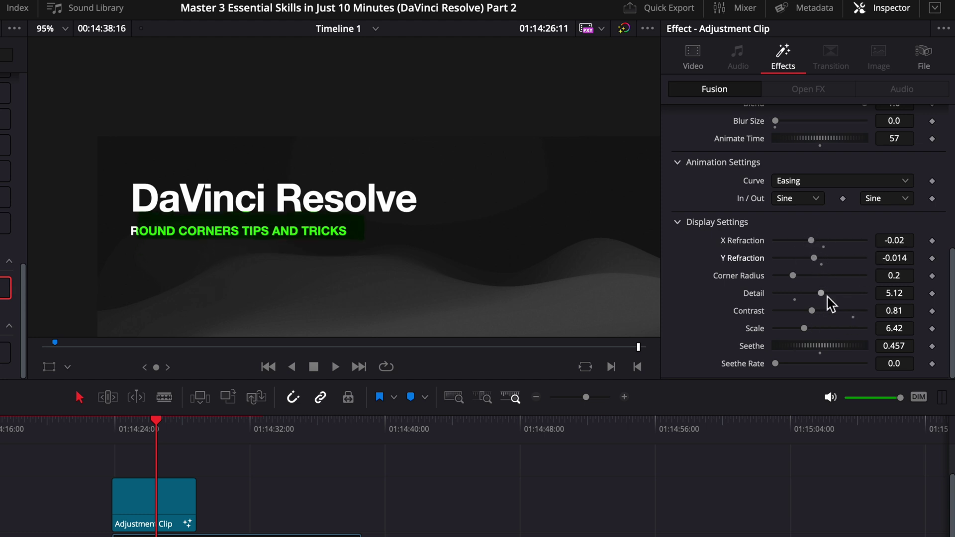
scroll(825, 298, up, 6)
drag(820, 293, 866, 289)
scroll(826, 298, down, 6)
scroll(815, 268, up, 6)
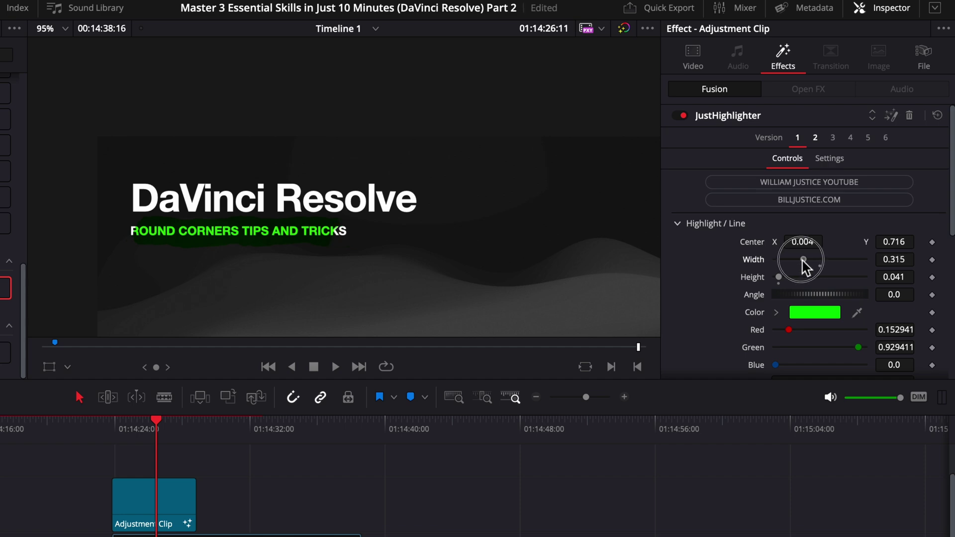
scroll(806, 249, down, 6)
- Set Seethe Rate to 0.087 and play back the slide to review the rough highlight
key(space)
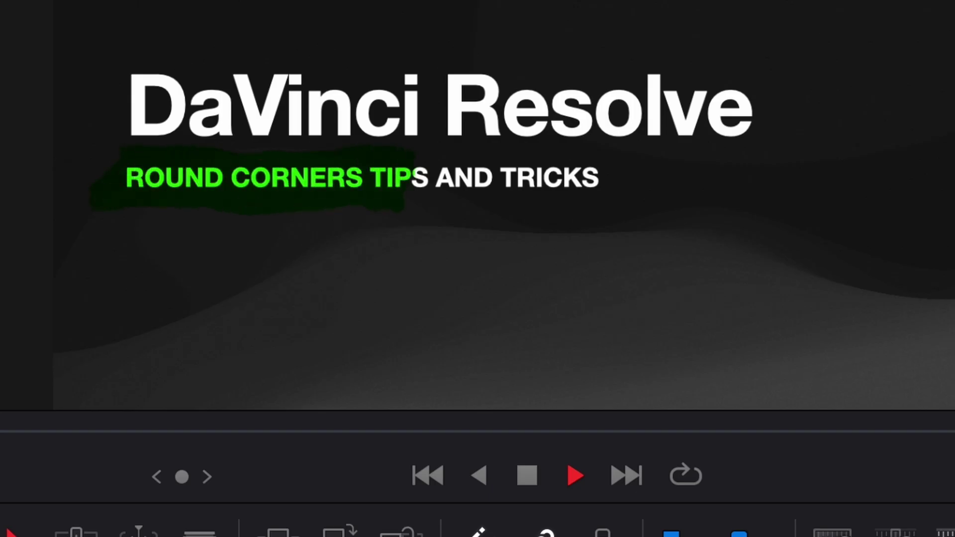
key(space)
drag(775, 363, 785, 364)
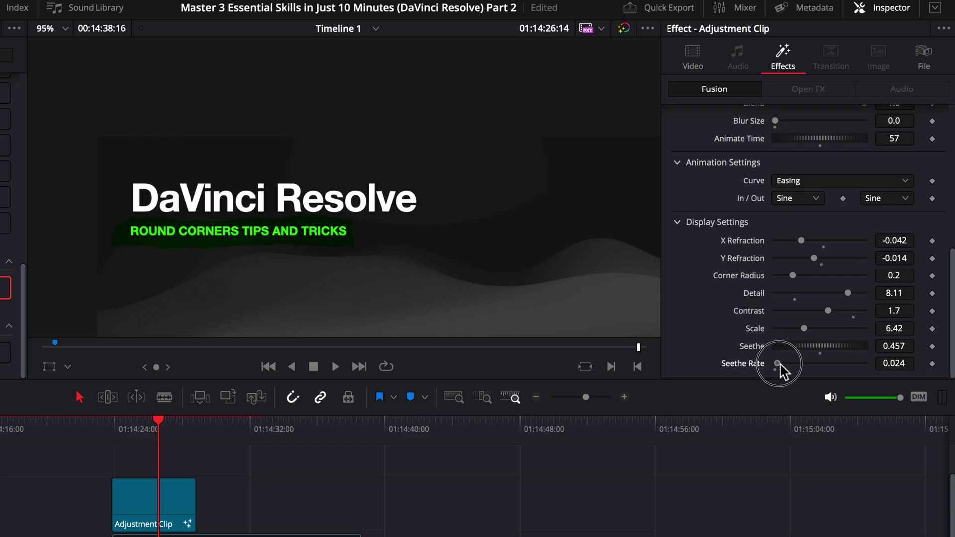
key(space)
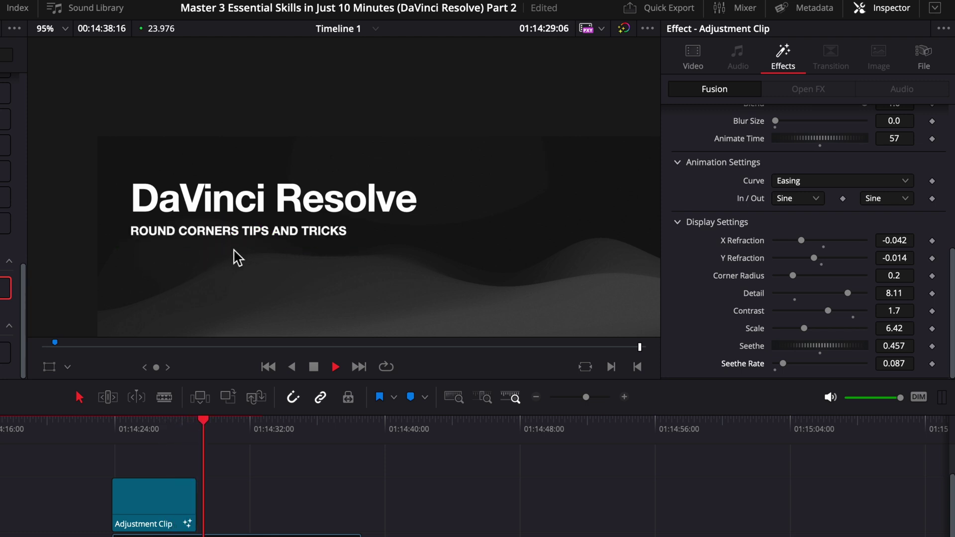
key(space)
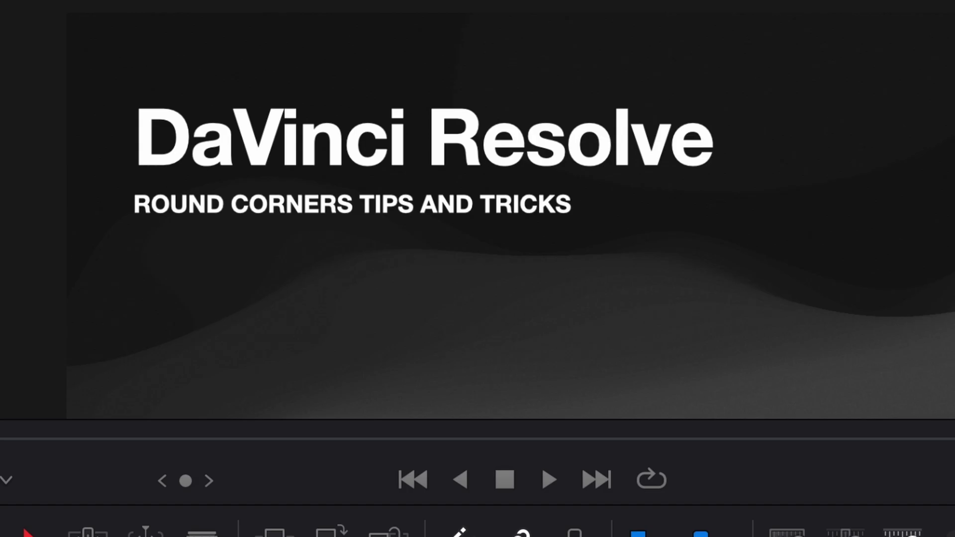
key(space)
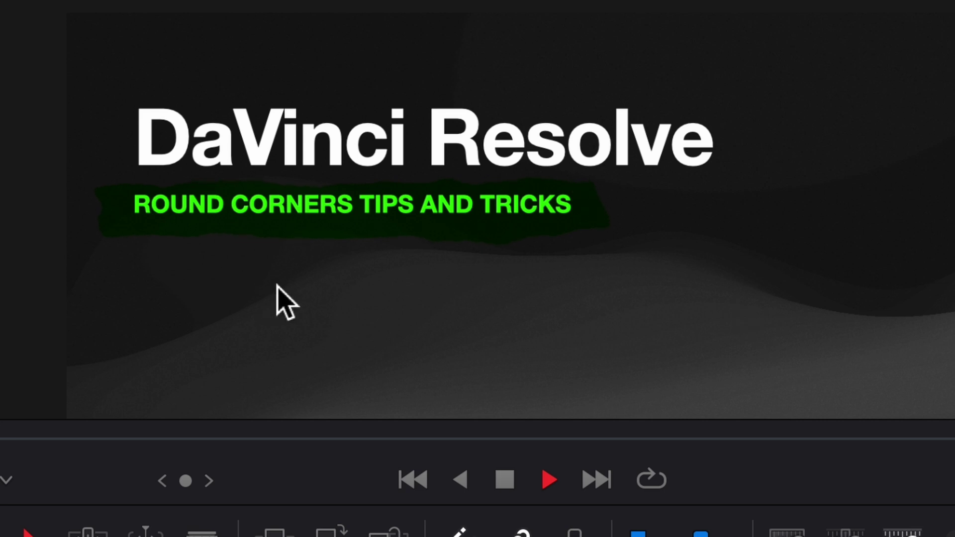
key(space)
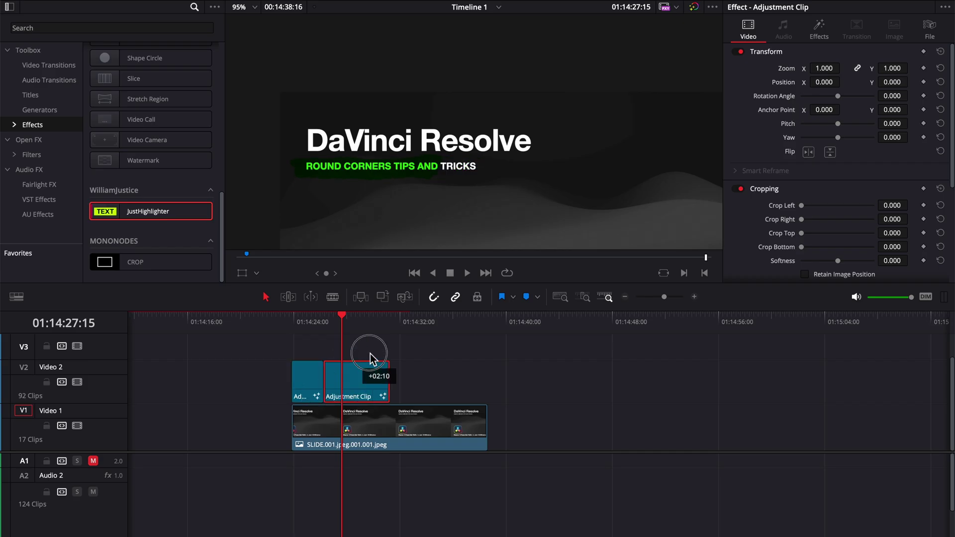